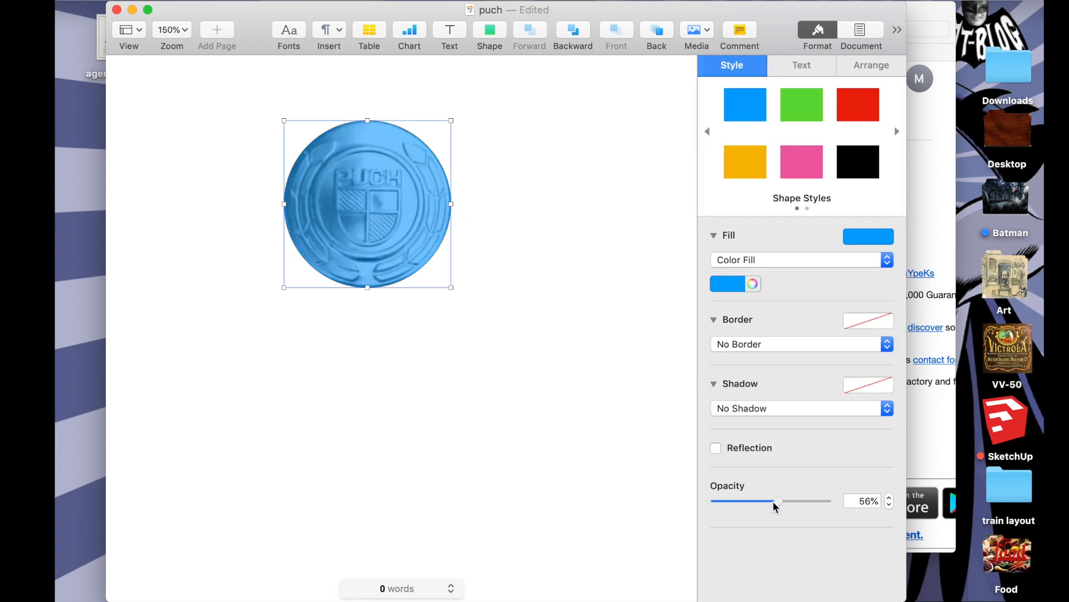
- Set the opacity of the blue circle covering the medal image to 39%
left_click_drag(773, 503, 759, 501)
scroll(332, 308, "up", 2)
scroll(332, 307, "up", 5)
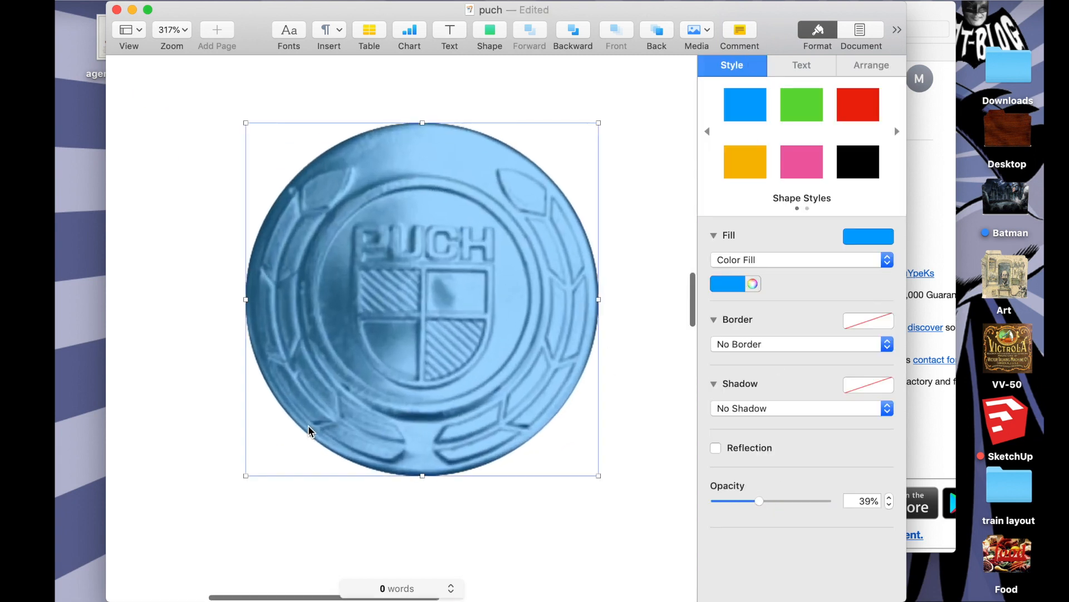
left_click(587, 136)
- Trace the outline of the medal's left laurel branch with the Pen tool as one closed shape
left_click(490, 31)
left_click(642, 58)
left_click(298, 180)
left_click(279, 180)
left_click(262, 186)
left_click(252, 196)
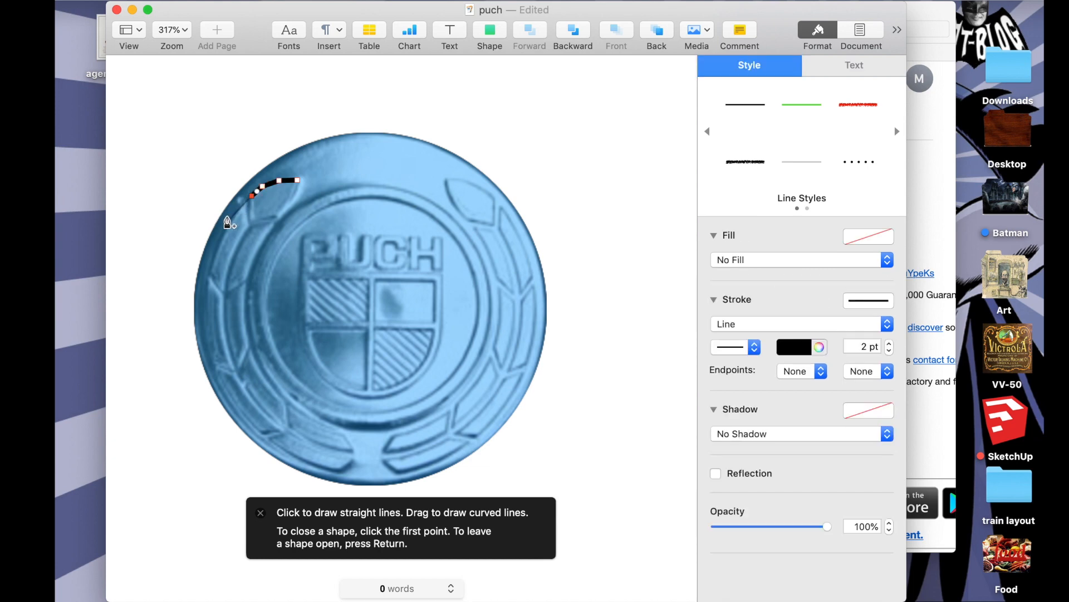
left_click(205, 294)
left_click_drag(212, 328, 206, 328)
left_click(299, 460)
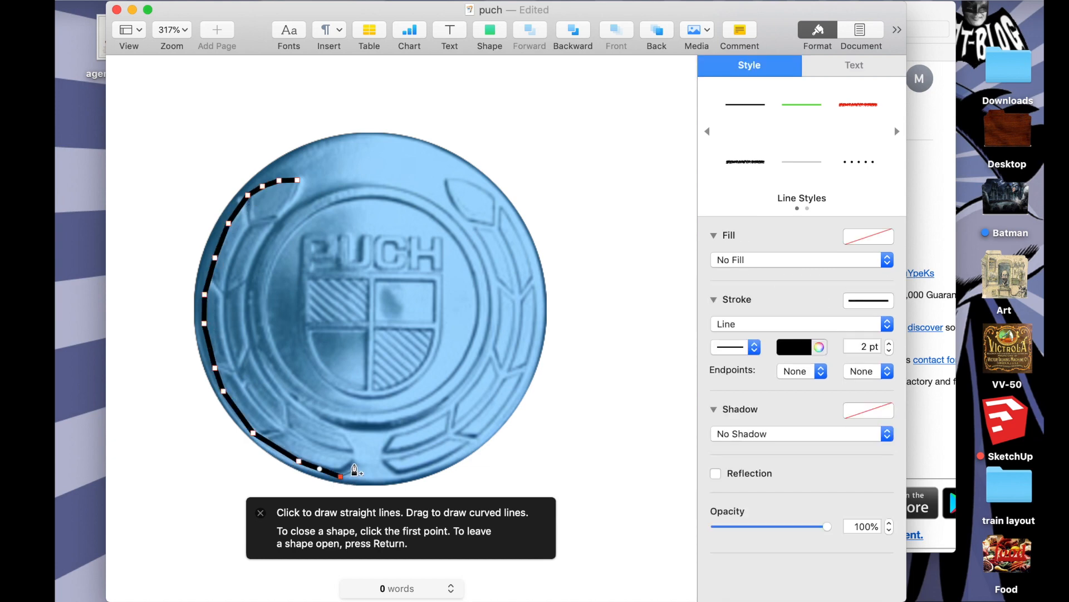
left_click(286, 398)
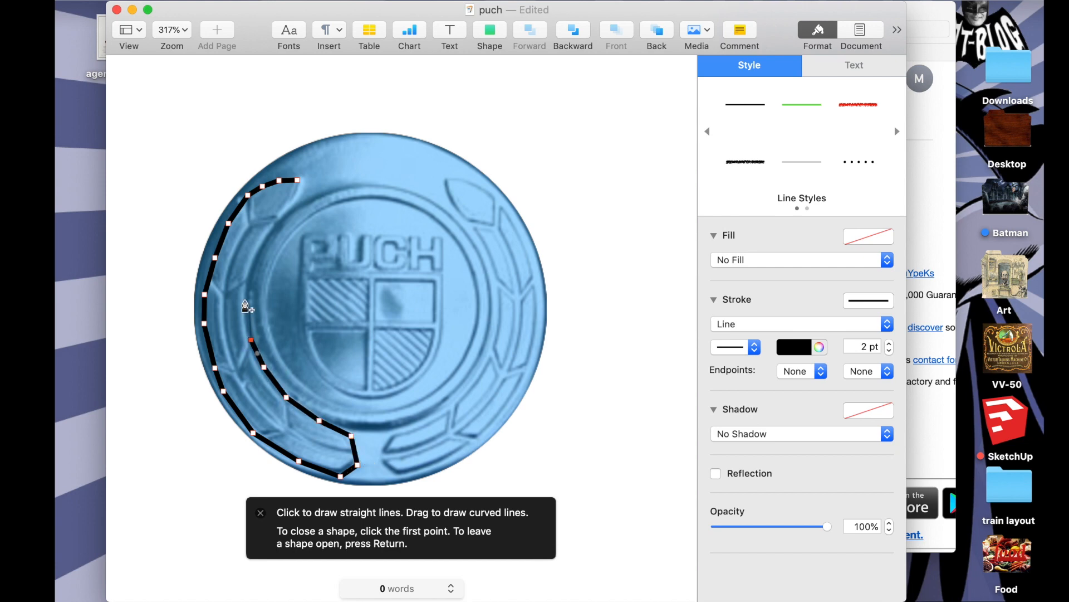
left_click(299, 181)
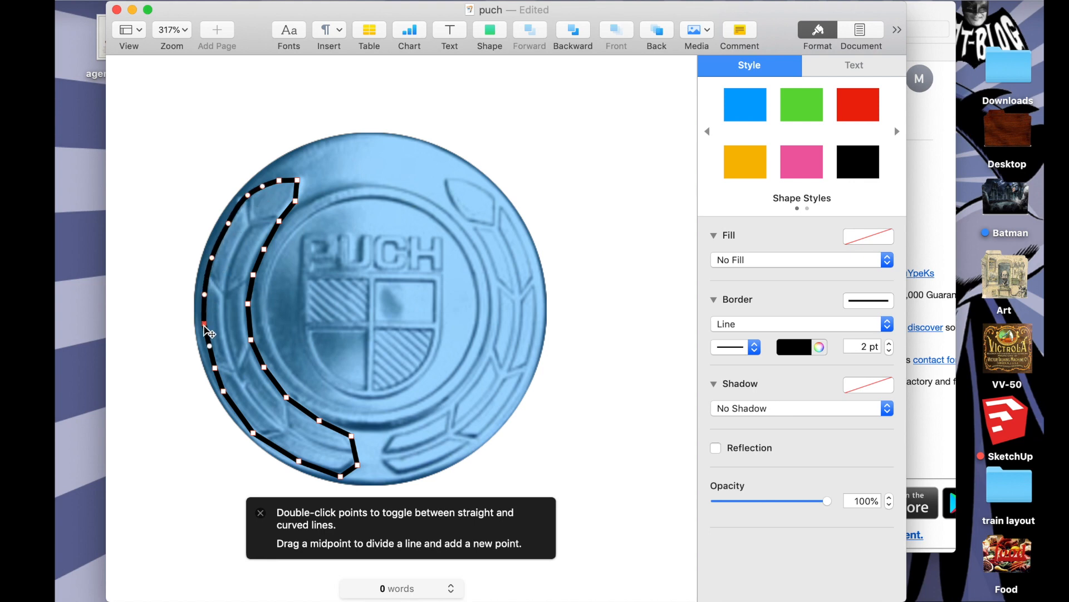
- Convert the points along the left laurel outline from straight to curved so the sides are smooth
double_click(223, 391)
double_click(253, 434)
double_click(298, 462)
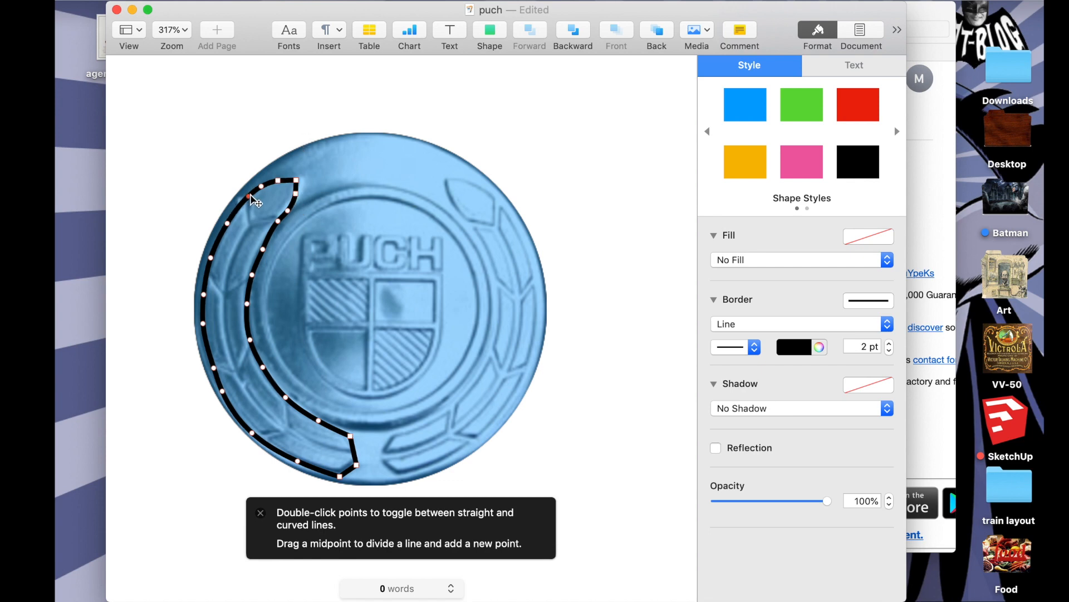
left_click(399, 112)
- Draw a centre line down the left laurel branch to its lower tip with the Pen tool and smooth its intermediate points into curves
left_click(489, 33)
left_click(640, 62)
left_click(255, 224)
left_click(235, 252)
left_click(226, 283)
left_click(226, 303)
left_click(225, 323)
left_click(252, 394)
left_click(281, 425)
left_click(315, 444)
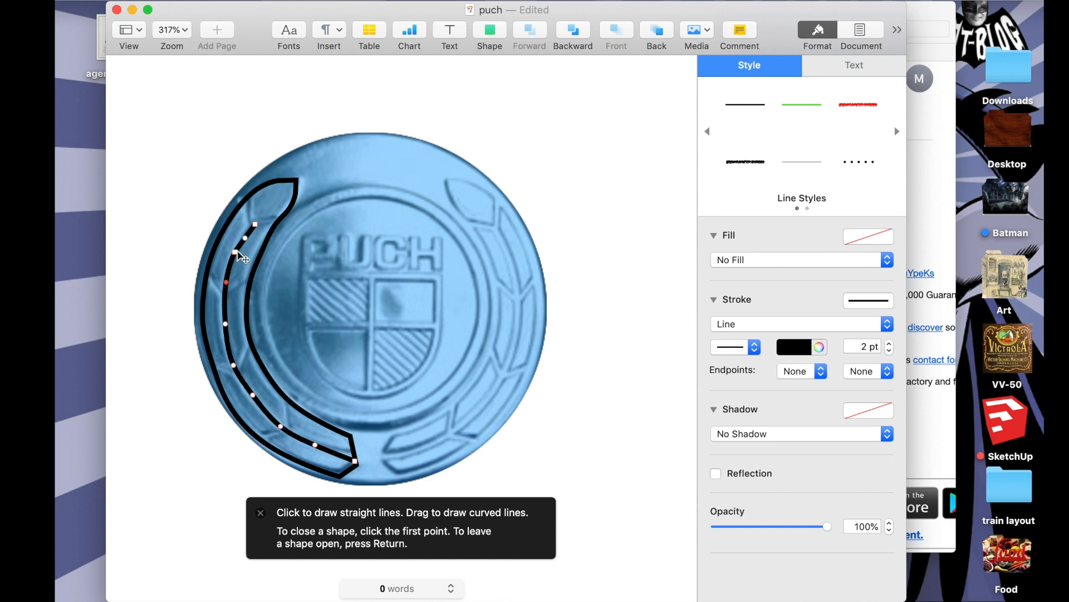
left_click(354, 460)
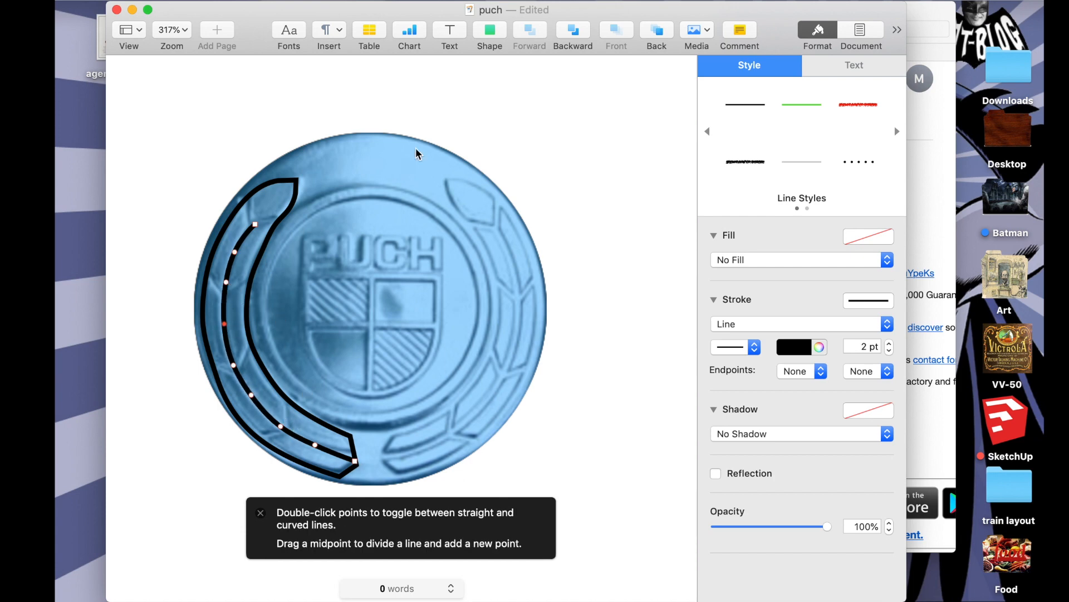
- Draw the topmost leaf divider across the left laurel branch and adjust the centre line's upper end to meet it
left_click(491, 30)
left_click(640, 64)
left_click(249, 198)
left_click(252, 222)
left_click(278, 221)
left_click(490, 30)
left_click(640, 66)
left_click(452, 106)
double_click(255, 225)
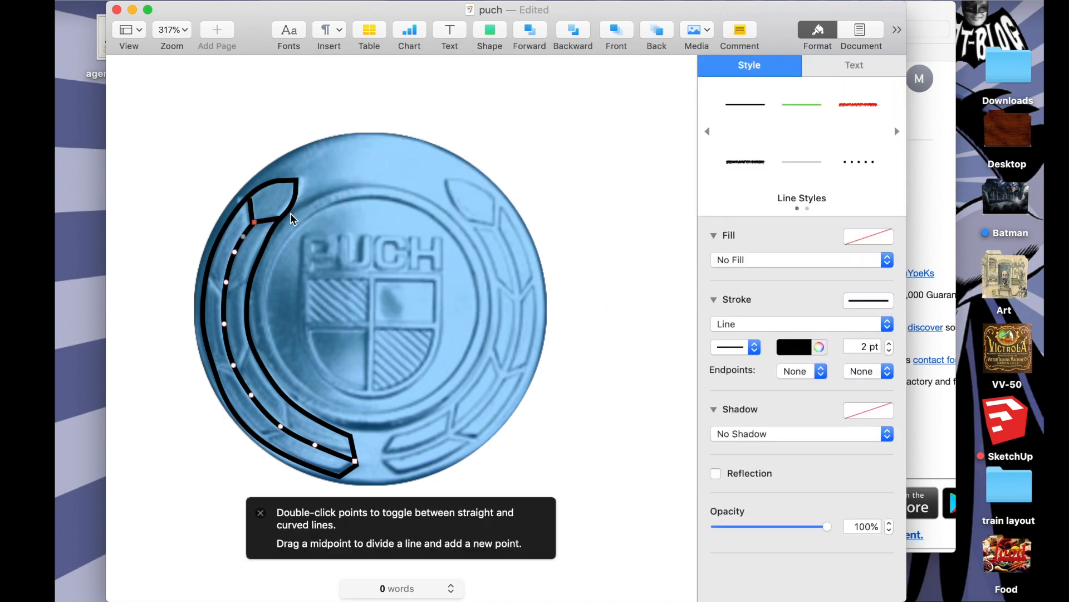
- Draw the second V-shaped leaf divider from the top across the left laurel branch as an open path
left_click(490, 31)
left_click(640, 63)
left_click(209, 272)
left_click(223, 292)
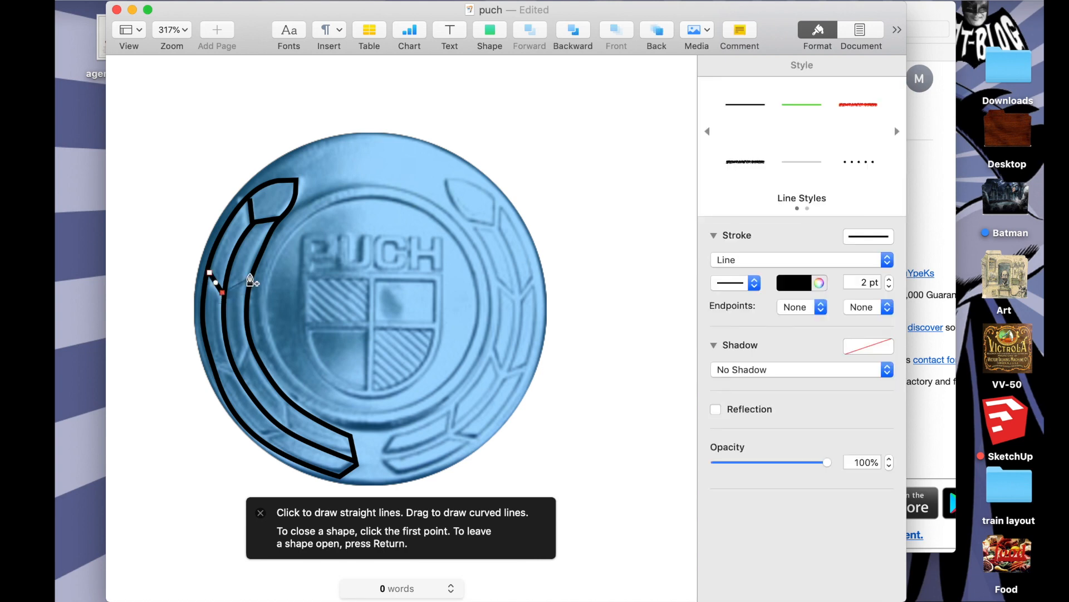
left_click(251, 274)
key("Return")
- Draw the third V-shaped leaf divider across the left laurel branch, below its middle, as an open path
left_click(490, 30)
left_click(639, 63)
left_click(212, 365)
left_click(238, 372)
left_click(252, 347)
key("Return")
- Draw the lowest leaf divider across the left laurel branch as an open path
left_click(490, 30)
left_click(639, 64)
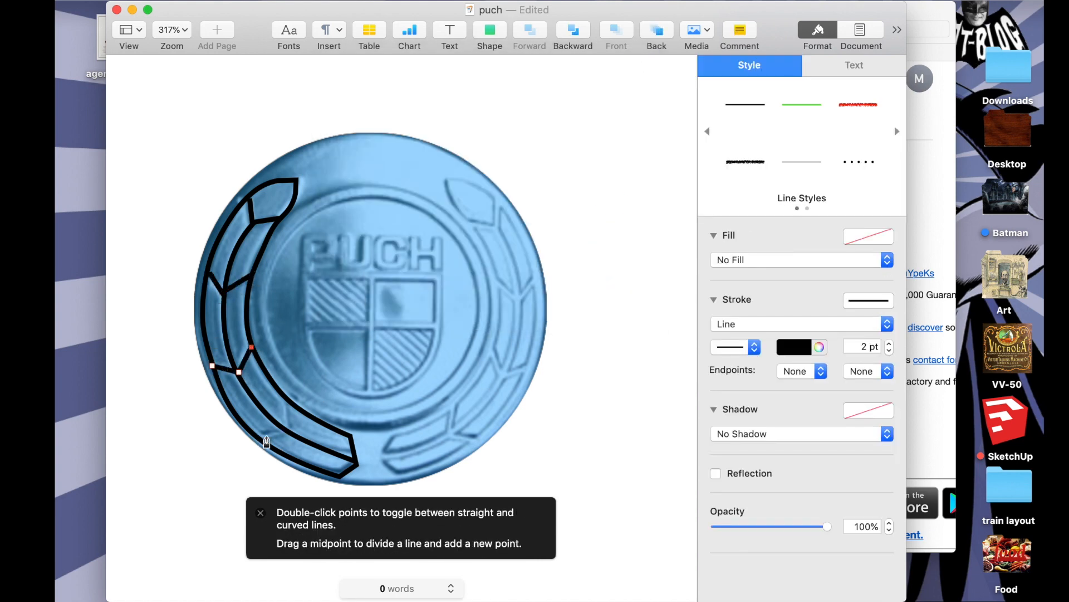
left_click(257, 435)
left_click(287, 430)
left_click(288, 399)
key("Return")
- Add a circle, fit it over the medal's inner ring and set its opacity to 20%
left_click(491, 30)
left_click(548, 152)
left_click_drag(413, 325, 385, 306)
left_click_drag(254, 310, 256, 309)
left_click_drag(828, 500, 788, 501)
left_click_drag(257, 309, 254, 309)
left_click_drag(499, 309, 487, 309)
left_click_drag(371, 431, 370, 418)
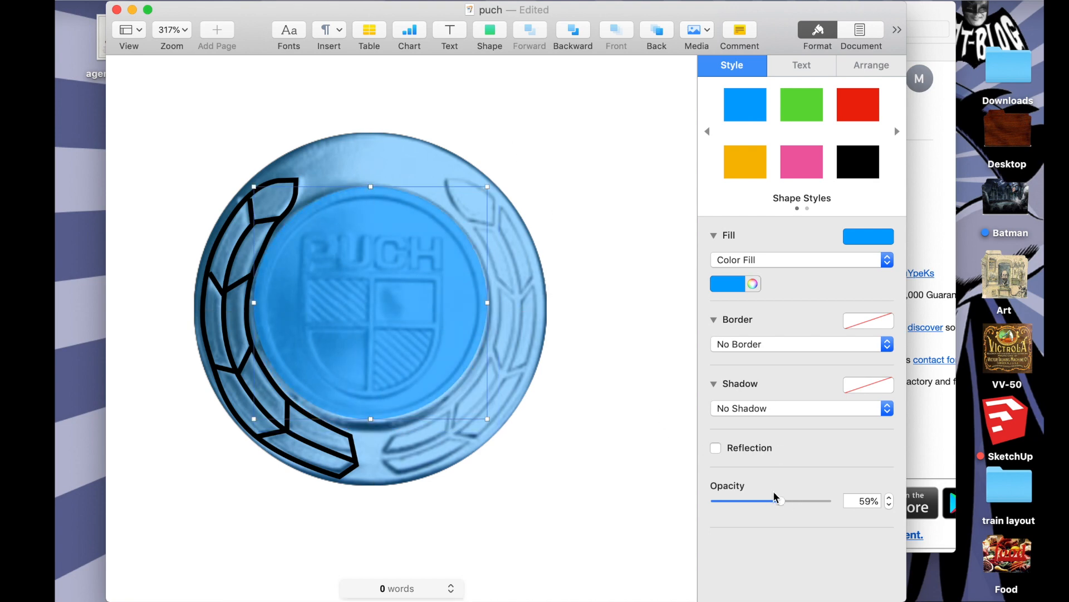
left_click_drag(774, 493, 738, 499)
- Duplicate the inner circle and shrink the copy to about 1.2 in across, fitted inside the ring around the emblem
key("super+d")
left_click_drag(371, 341, 349, 317)
left_click_drag(254, 302, 269, 303)
left_click_drag(370, 179, 370, 191)
left_click_drag(486, 303, 472, 303)
left_click_drag(370, 423, 370, 411)
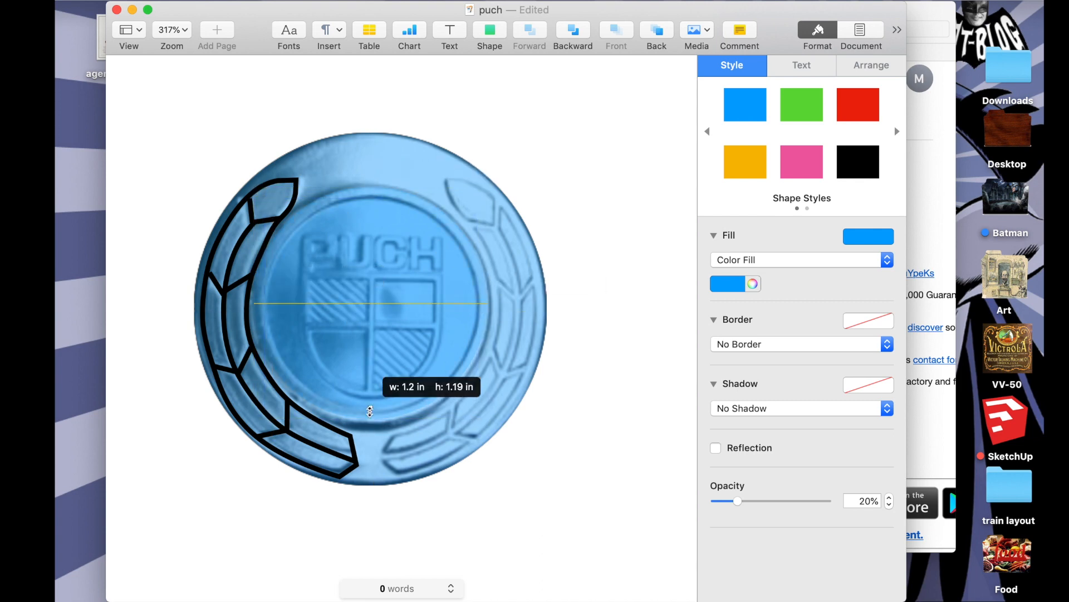
left_click_drag(378, 350, 378, 346)
- Give the smaller inner circle the red fill style with 23% opacity
left_click(859, 105)
left_click_drag(828, 501, 742, 502)
left_click_drag(372, 406, 372, 406)
left_click(470, 246)
left_click(490, 31)
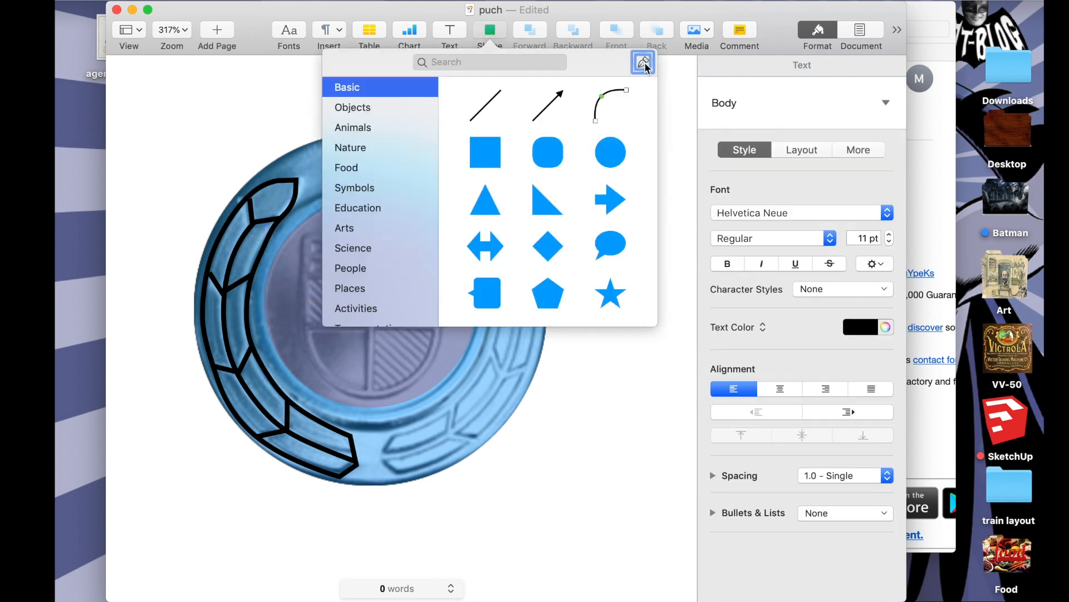
left_click(645, 60)
left_click(304, 278)
left_click(440, 278)
left_click(305, 278)
- Trace the shield outline below the PUCH lettering with the Pen tool as a closed shape
left_click(490, 31)
left_click(644, 60)
left_click(305, 277)
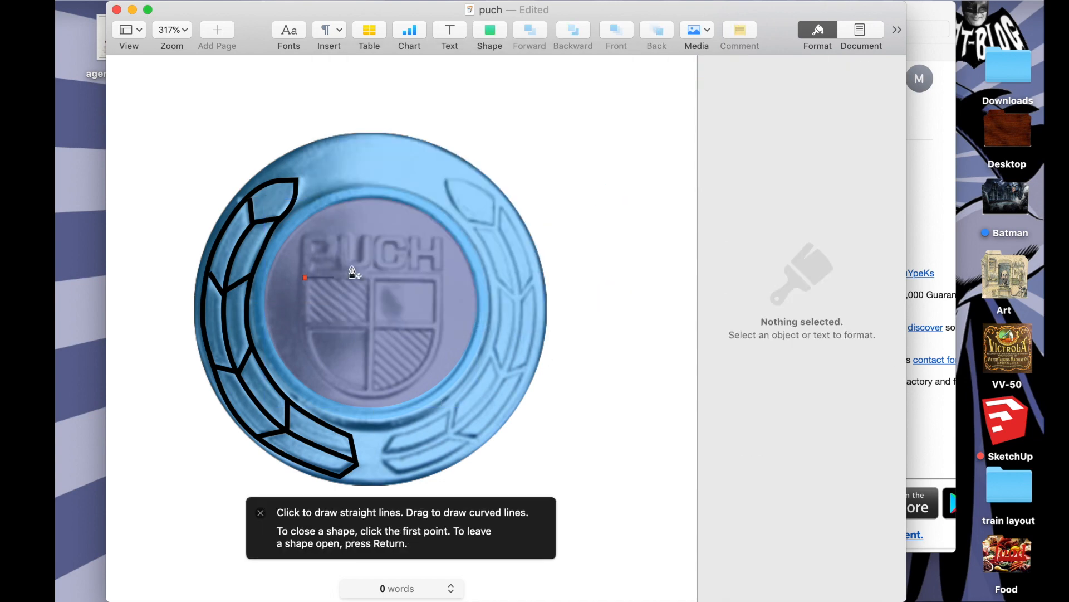
left_click(440, 277)
left_click(440, 324)
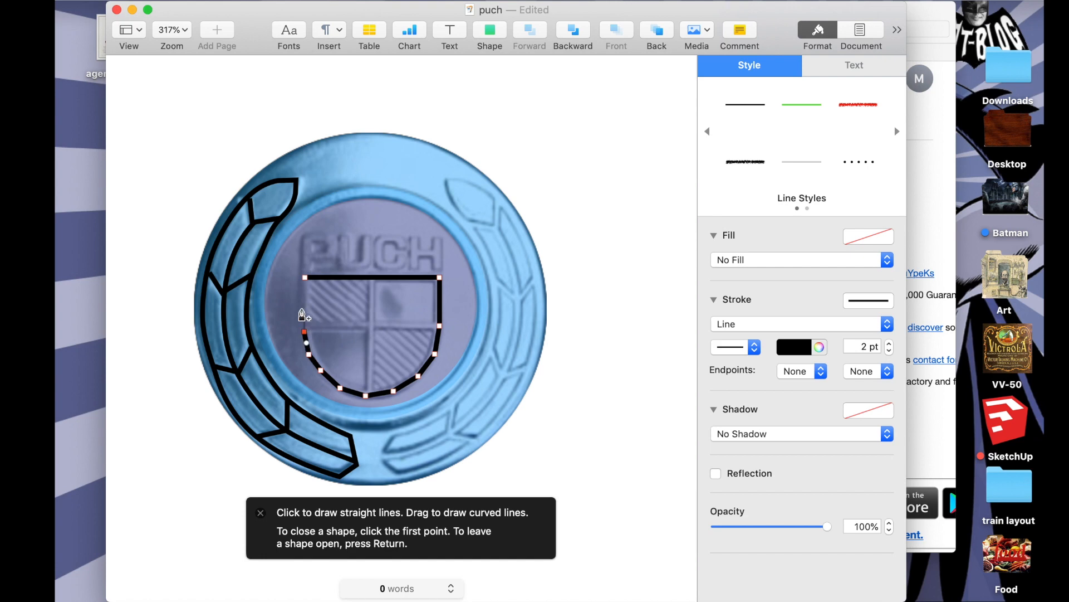
left_click(306, 278)
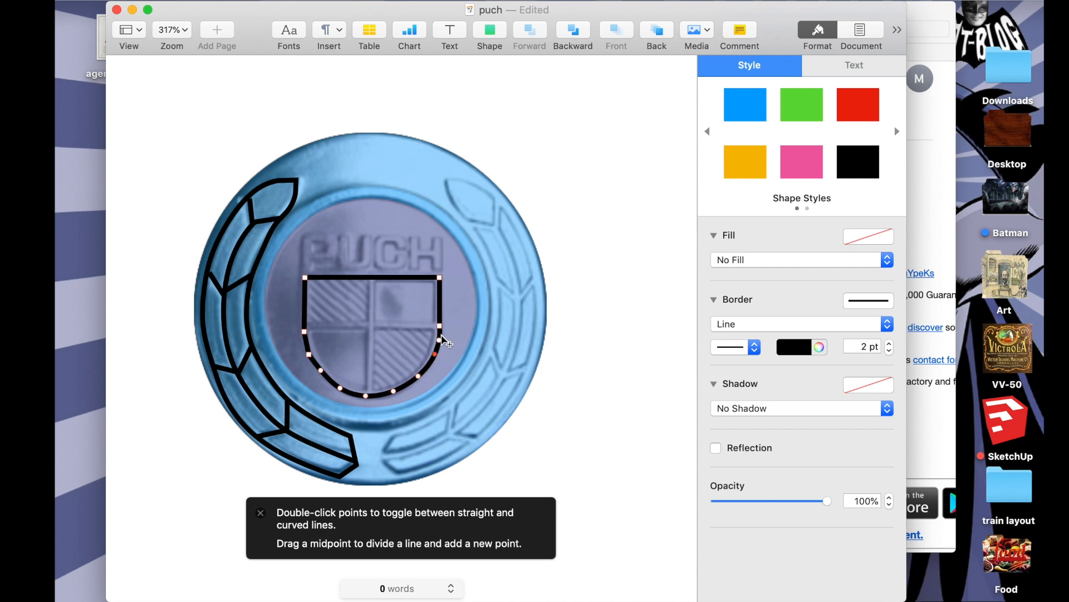
- Smooth the shield's rounded bottom by curving its points and deleting surplus ones, undoing the last deletion
left_click(542, 317)
double_click(308, 356)
left_click(419, 377)
key("Delete")
key("Delete")
left_click(341, 388)
key("Delete")
left_click(321, 371)
key("Delete")
key("super+z")
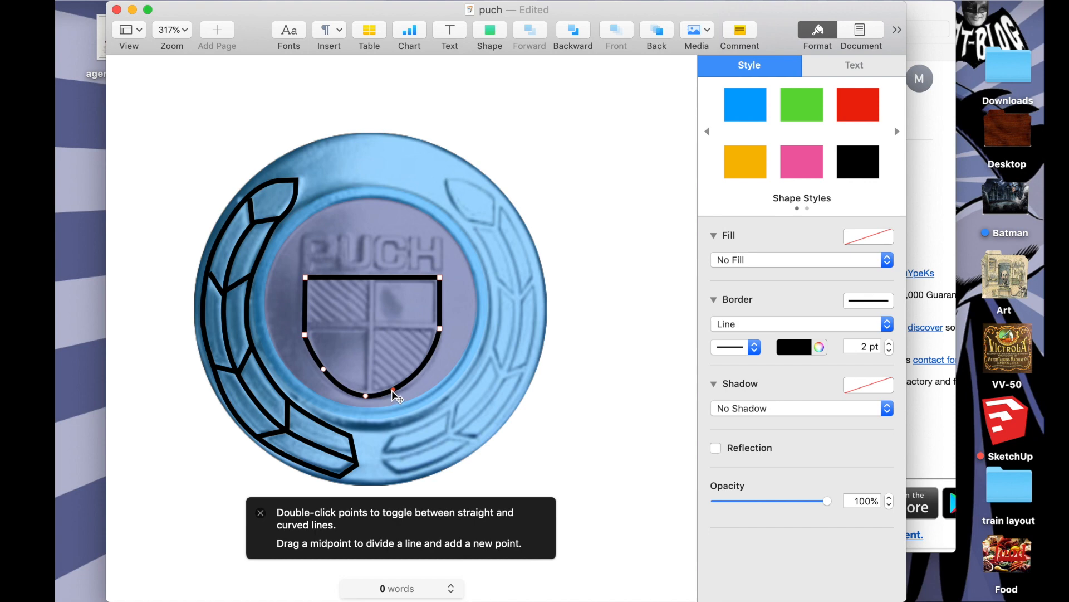
left_click(641, 321)
- Draw a vertical dividing line through the middle of the shield and adjust its ends to meet the outline
left_click(490, 29)
left_click(639, 62)
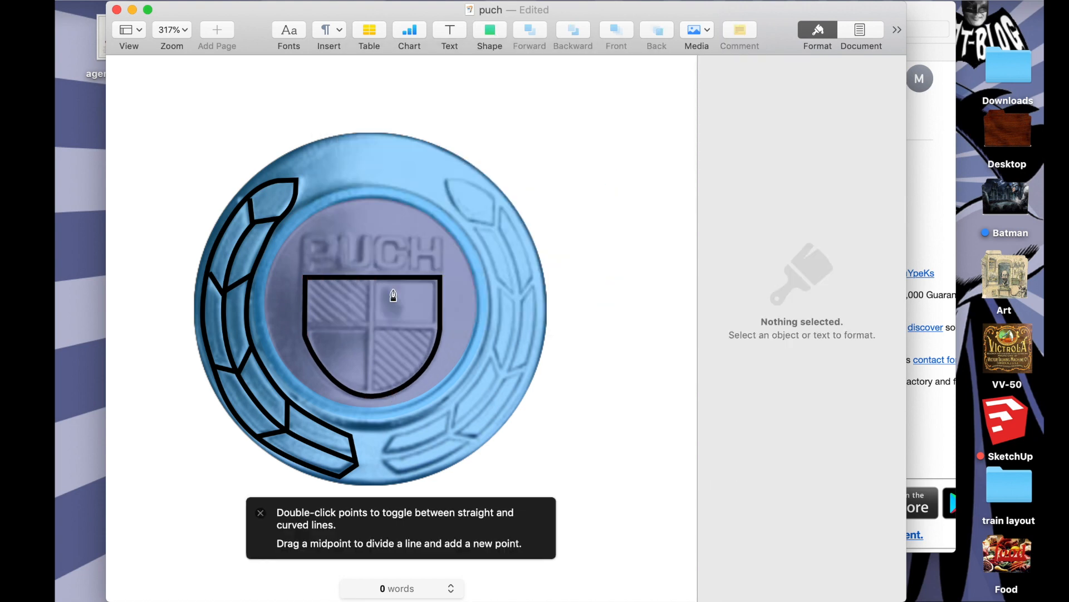
left_click(374, 281)
left_click(373, 393)
key("Return")
key("Return")
left_click_drag(374, 298, 372, 276)
left_click_drag(373, 393, 373, 396)
- Draw a horizontal dividing line across the shield from one side of the outline to the other
left_click(490, 30)
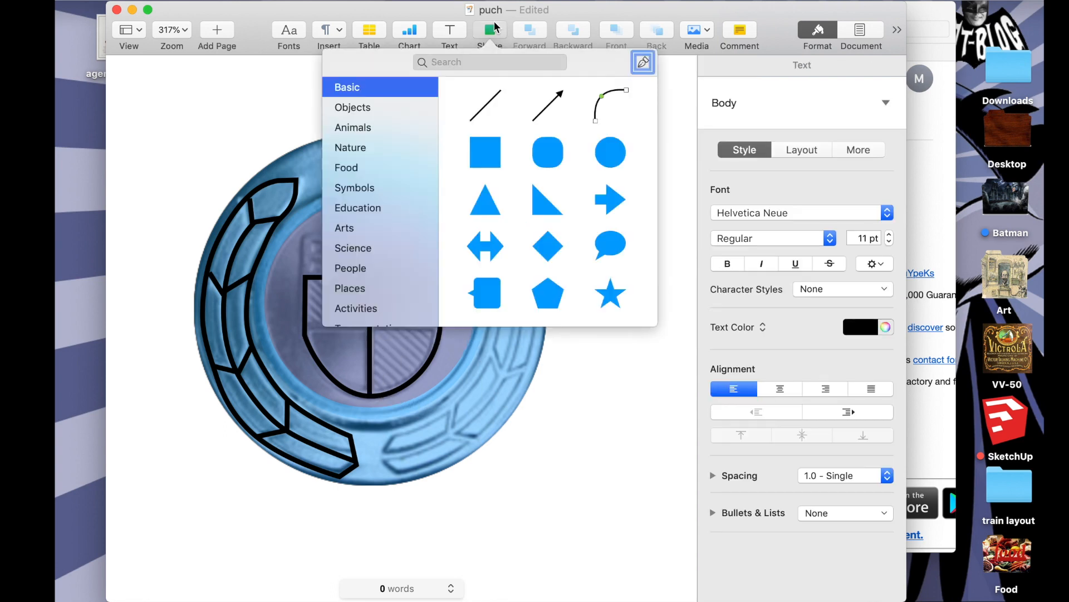
left_click(640, 62)
left_click(306, 327)
left_click(441, 328)
key("Return")
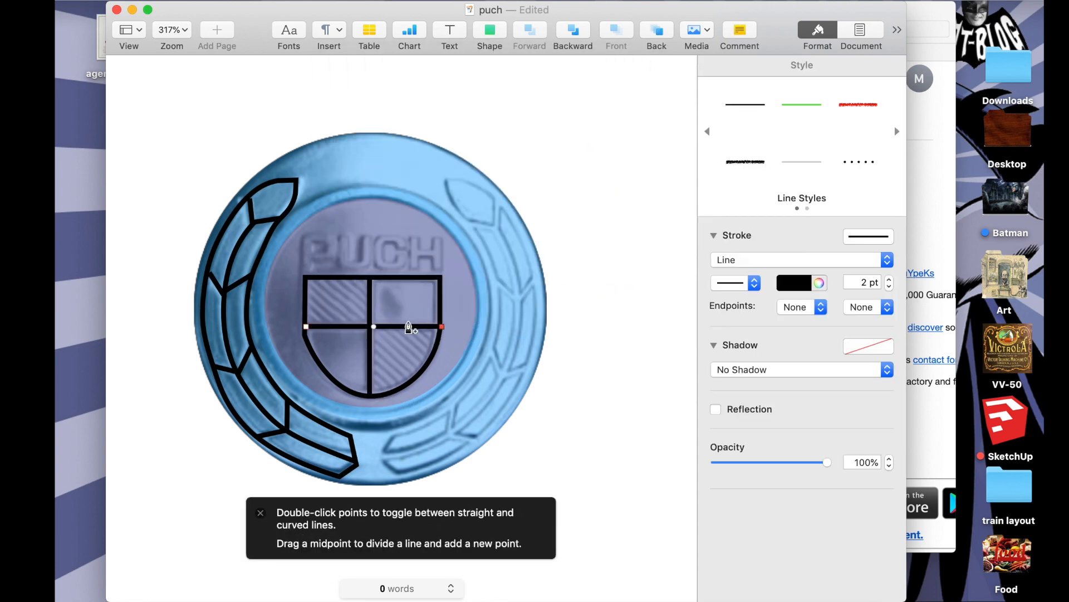
- Add a short diagonal line at the bottom of the shield's lower-right quarter and set its stroke to 3 pt
key("super+shift+period")
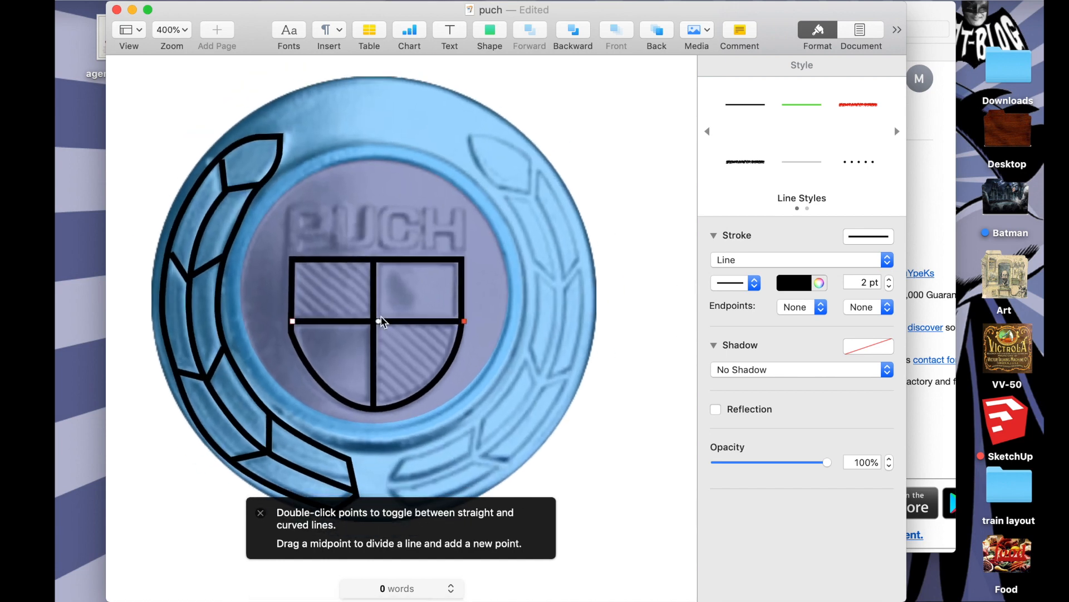
left_click(490, 29)
left_click(639, 61)
left_click(490, 29)
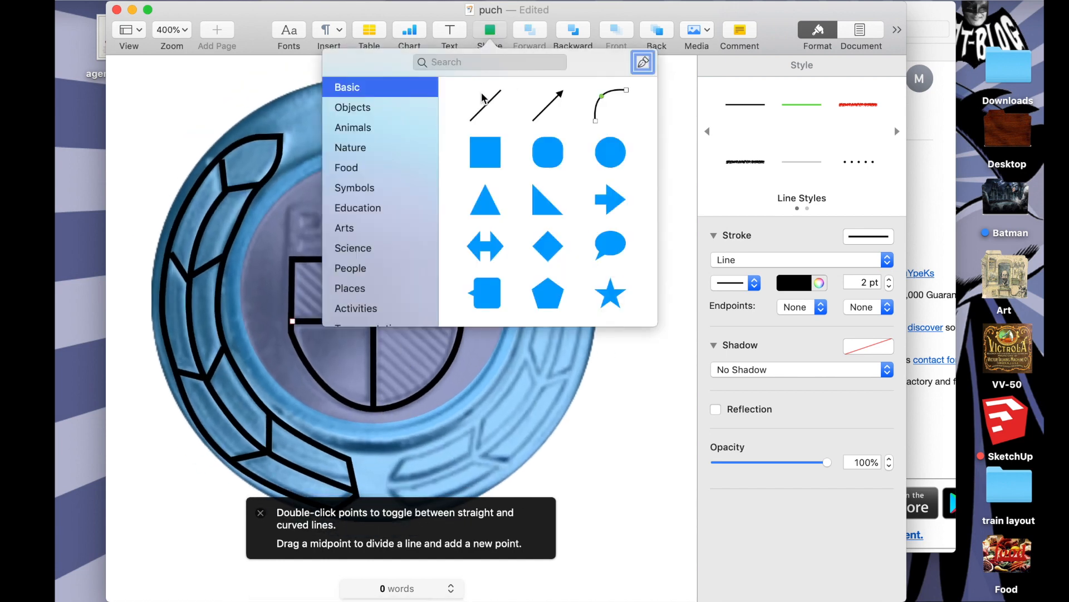
left_click(490, 106)
mouse_move(254, 489)
left_mouse_down()
mouse_move(465, 172)
mouse_move(509, 141)
mouse_move(406, 408)
mouse_move(396, 400)
left_mouse_up()
left_click(889, 287)
left_click(889, 287)
left_click_drag(379, 383, 375, 379)
- Place a copy of the diagonal line beside the first and stretch it across the shield's lower-right quarter as the second hatch line
left_click(388, 396)
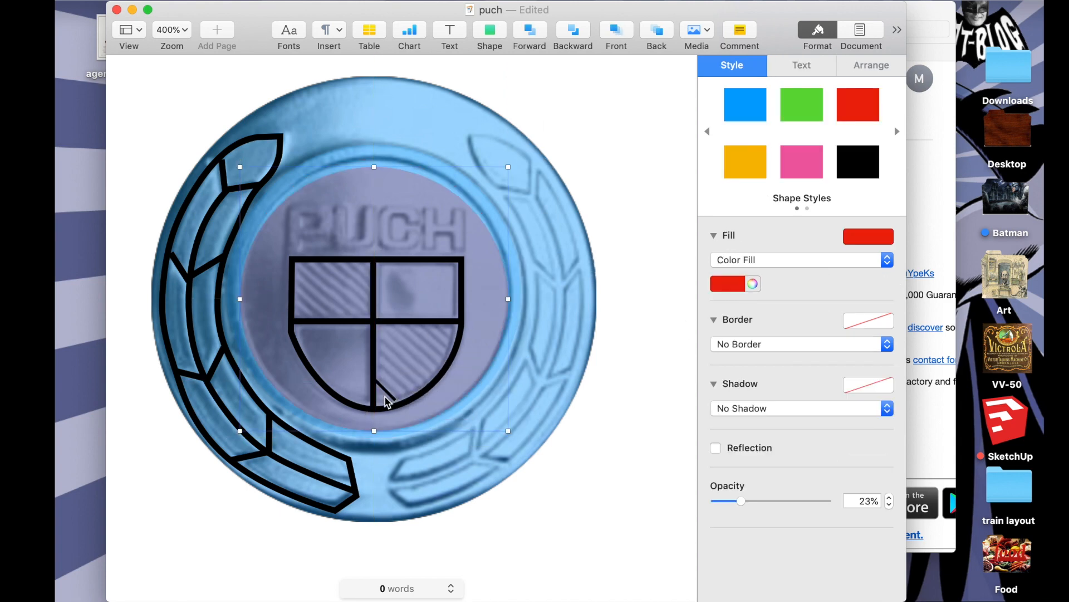
left_click(388, 394)
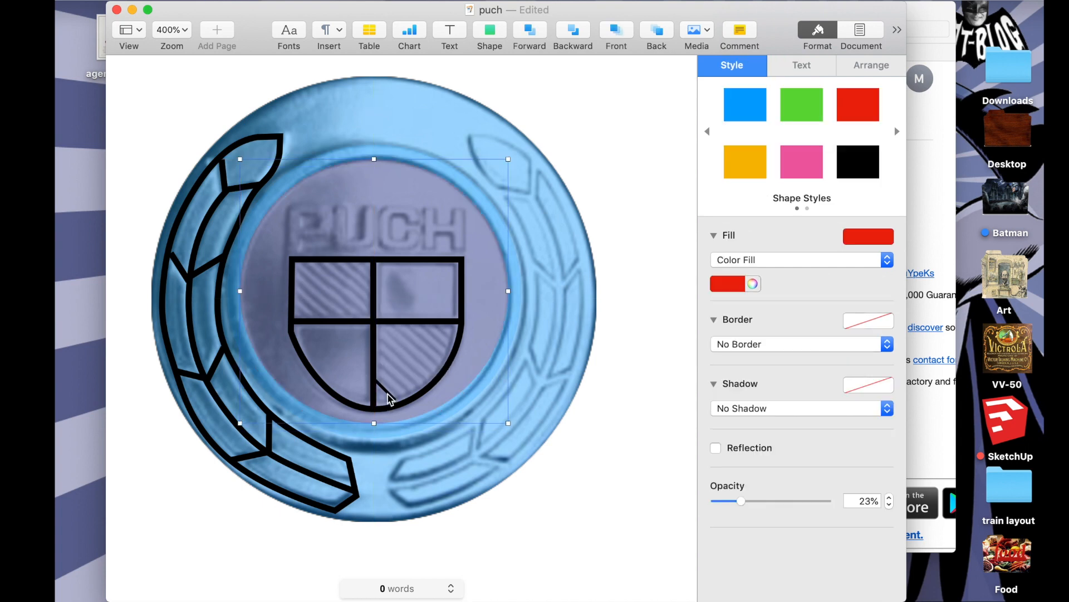
left_click(380, 384)
left_click(383, 389)
left_click(488, 418)
left_click_drag(385, 390, 384, 395)
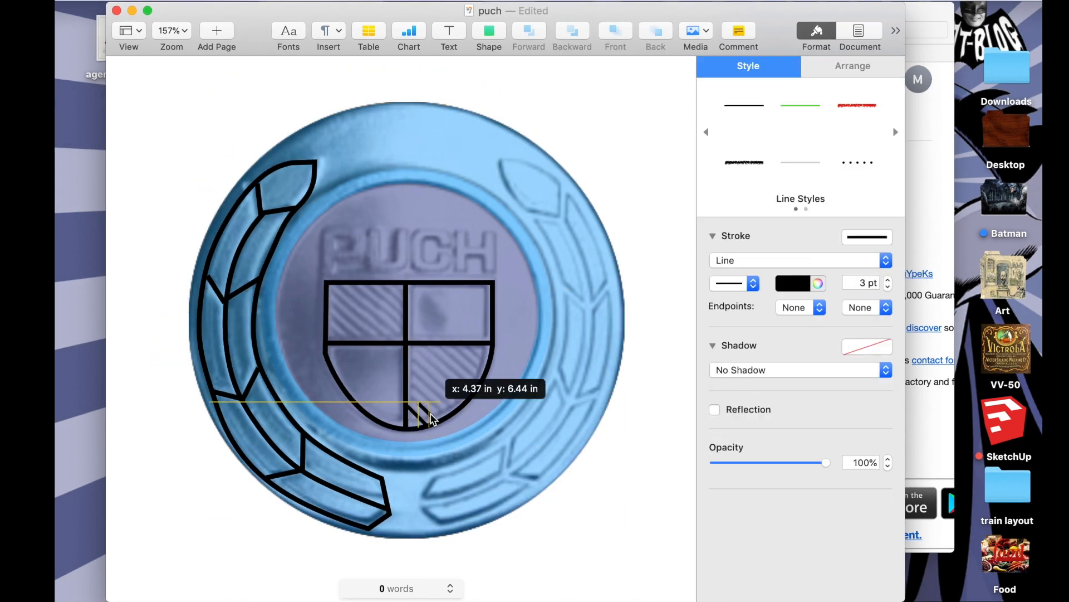
left_click_drag(418, 410, 449, 432)
left_click_drag(410, 394, 410, 395)
left_click_drag(449, 432, 478, 411)
scroll(434, 426, "up", 5)
left_click_drag(401, 332, 399, 326)
- Duplicate the hatch line twice further up the lower-right quarter and extend each copy to the shield's edges
key("super+d")
left_click_drag(474, 394, 449, 329)
left_click_drag(484, 376, 498, 390)
left_click_drag(406, 298, 401, 292)
key("super+d")
left_click_drag(468, 359, 445, 302)
left_click_drag(403, 262, 401, 257)
left_click_drag(499, 356, 538, 394)
- Add two more duplicated hatch lines toward the upper corner of the shield's lower-right quarter, fitting them between its edges
key("super+d")
left_click_drag(538, 396, 520, 336)
left_click_drag(407, 226, 401, 222)
key("super+d")
left_click_drag(522, 322, 479, 294)
left_click(468, 282)
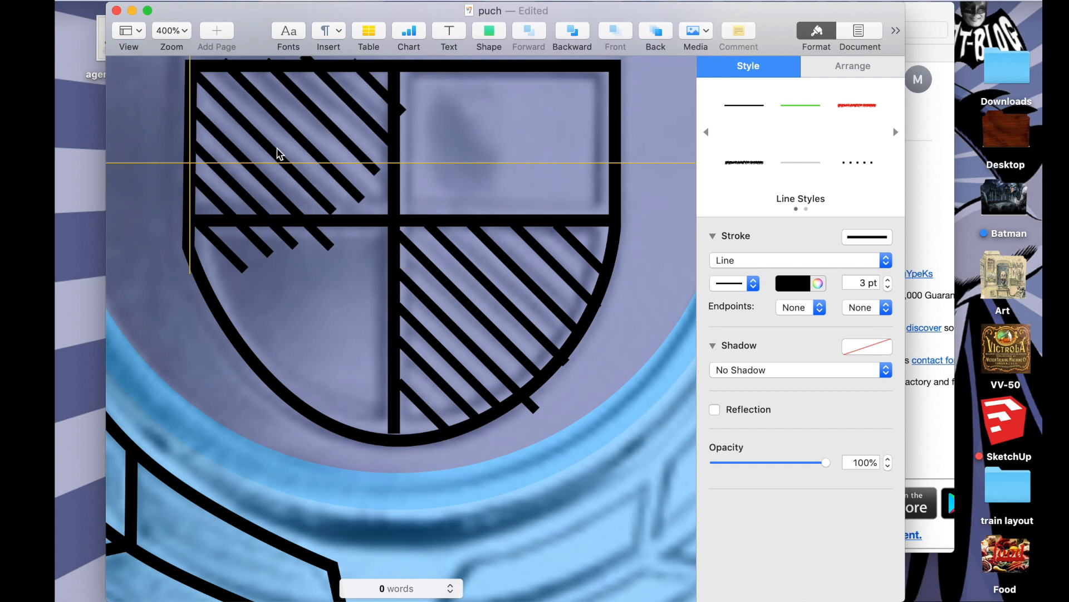
- Adjust the lower ends of the upper-left quarter's hatch lines to the horizontal divider and delete the surplus line at its lower corner
scroll(279, 156, "up", 3)
left_click_drag(358, 259, 388, 282)
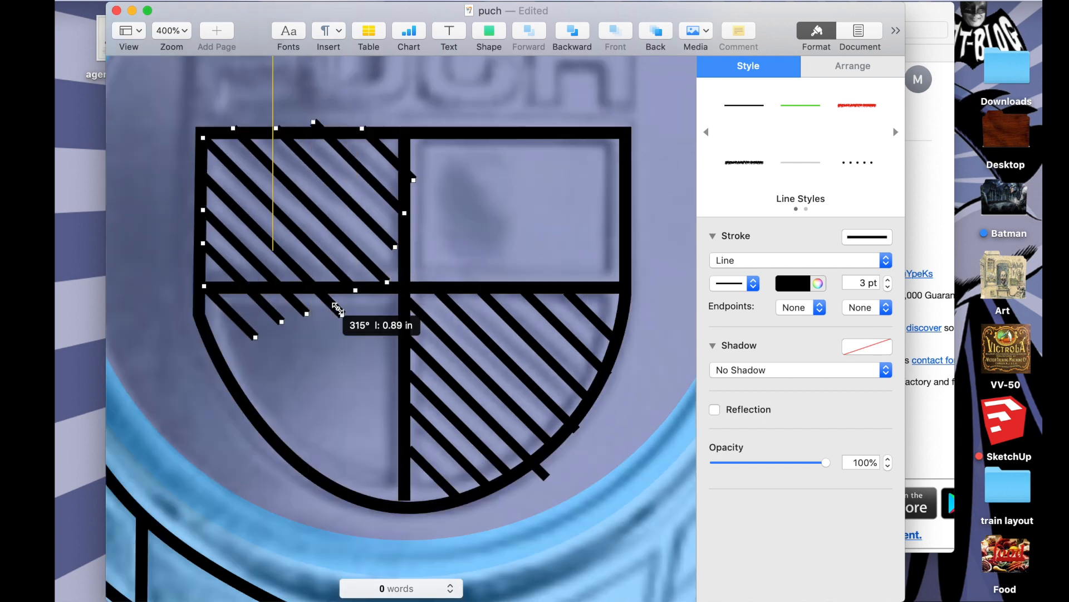
left_click_drag(281, 321, 256, 295)
left_click_drag(256, 337, 198, 286)
left_click(200, 288)
key("Delete")
- Adjust the remaining hatch line ends at the upper-left quarter's top edge and vertical divider so they meet the borders
left_click(318, 126)
left_click_drag(314, 122, 325, 134)
left_click(383, 235)
left_click_drag(395, 246, 399, 250)
left_click(391, 154)
left_click_drag(412, 177, 406, 172)
scroll(543, 479, "down", 5)
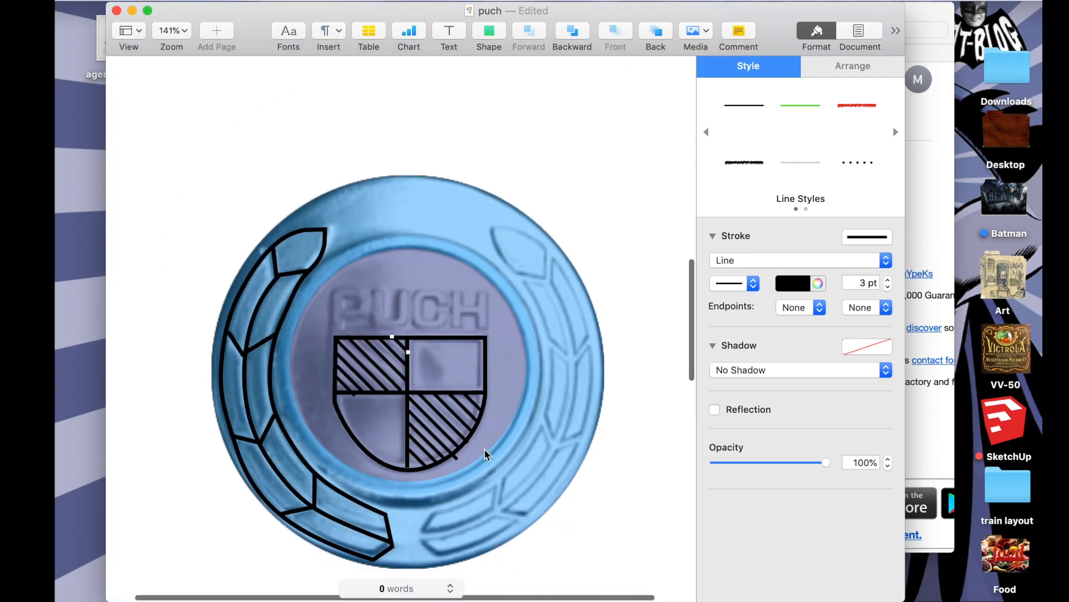
- Switch to the edited PUCH screenshot in Preview, close it and insert the image file into the Pages document
double_click(243, 432)
scroll(284, 479, "down", 3)
key("Escape")
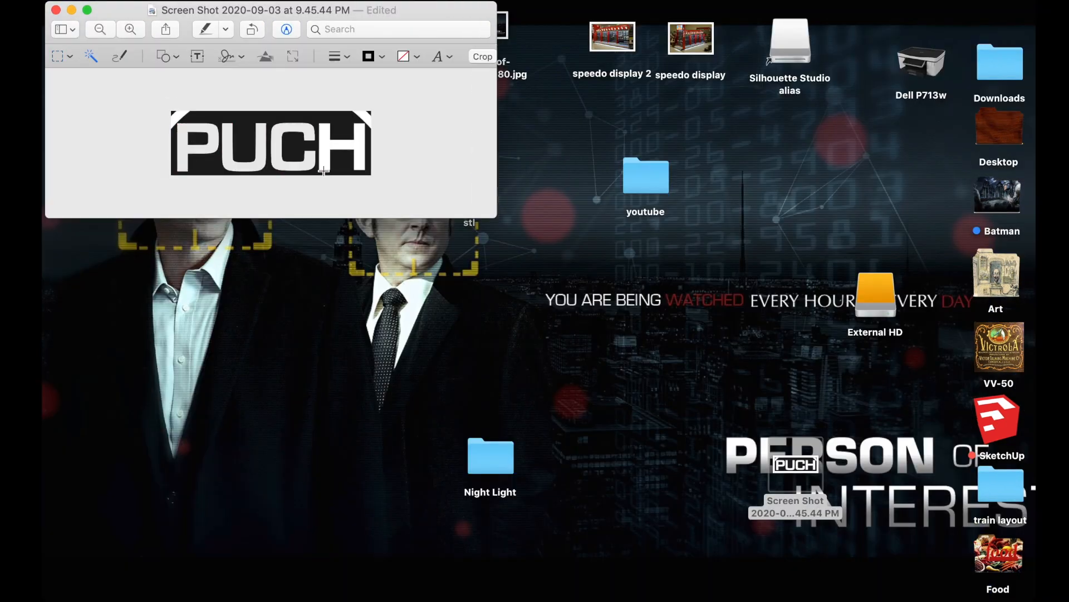
key("super+w")
key("ctrl+Left")
left_click_drag(796, 464, 533, 253)
- Move and scale the PUCH logo image so it sits in the blank area above the medal
left_click_drag(418, 218, 318, 162)
left_click_drag(573, 242, 466, 208)
left_click_drag(292, 153, 298, 159)
left_click_drag(347, 164, 347, 182)
left_click_drag(300, 199, 305, 201)
key("super+z")
left_click_drag(466, 201, 464, 201)
left_click_drag(409, 179, 382, 227)
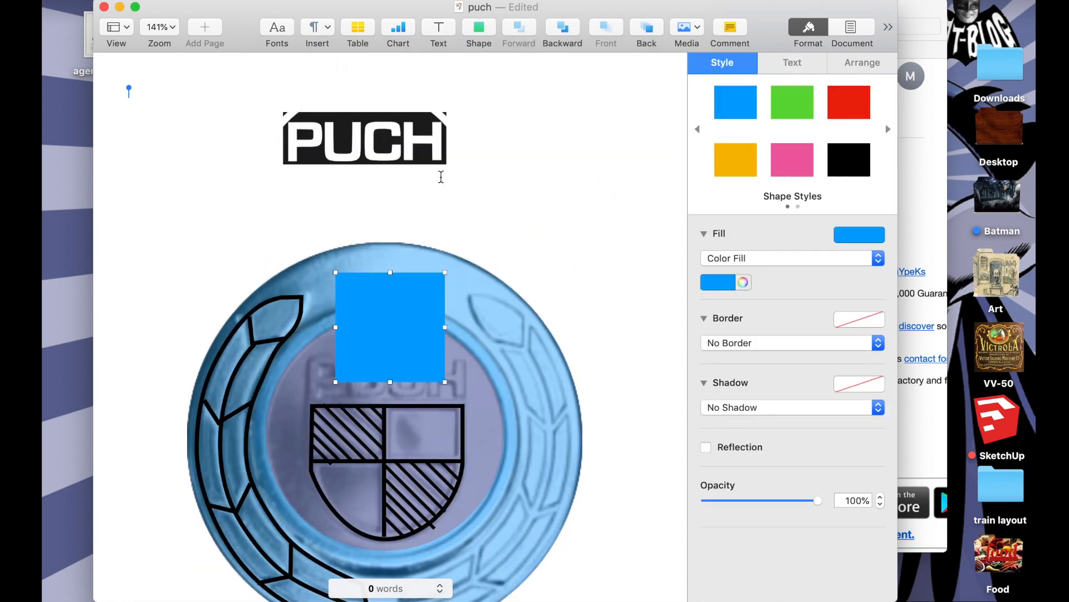
- Fit the blue square over the PUCH logo and send it behind the logo so it fills the letters
left_click_drag(439, 174, 442, 162)
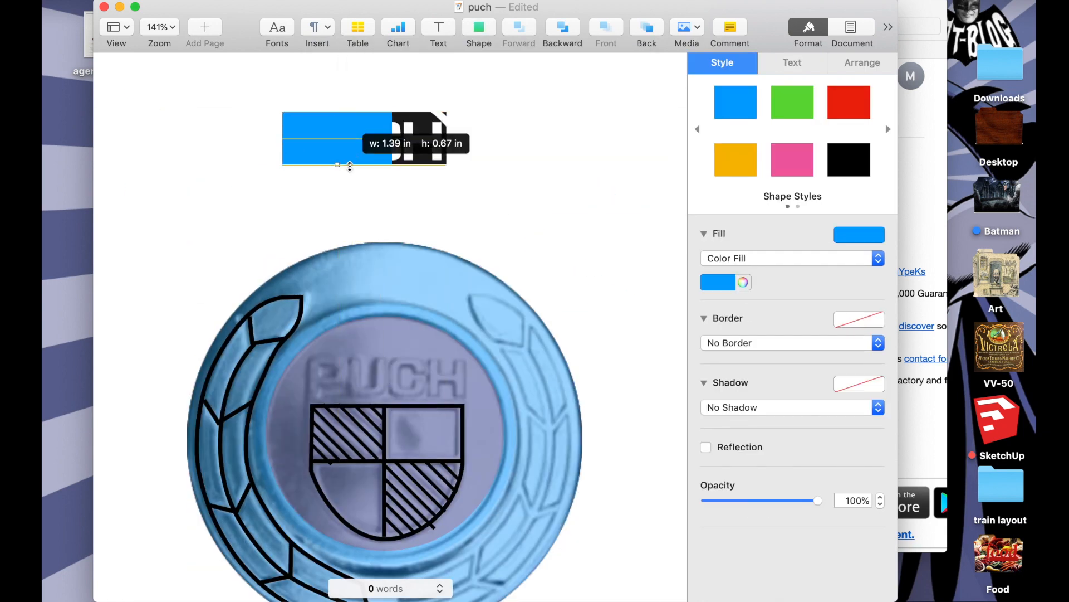
left_click(862, 63)
left_click(728, 237)
left_click(551, 192)
scroll(553, 195, "down", 5)
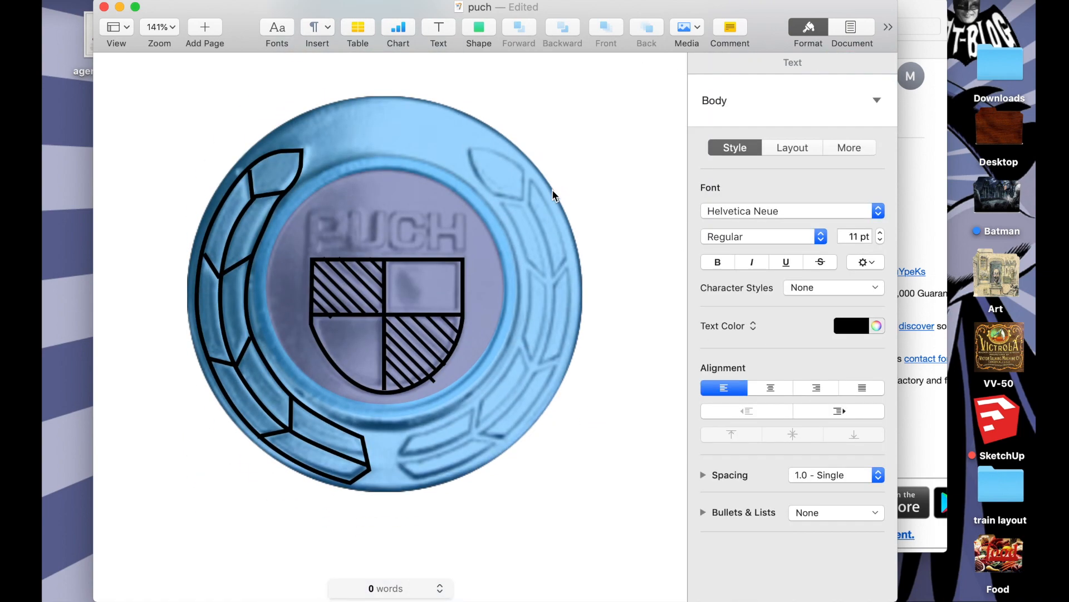
- Fill the traced laurel outline with light grey
left_click(303, 161)
left_click(723, 63)
left_click(735, 102)
left_click(718, 282)
left_click(678, 378)
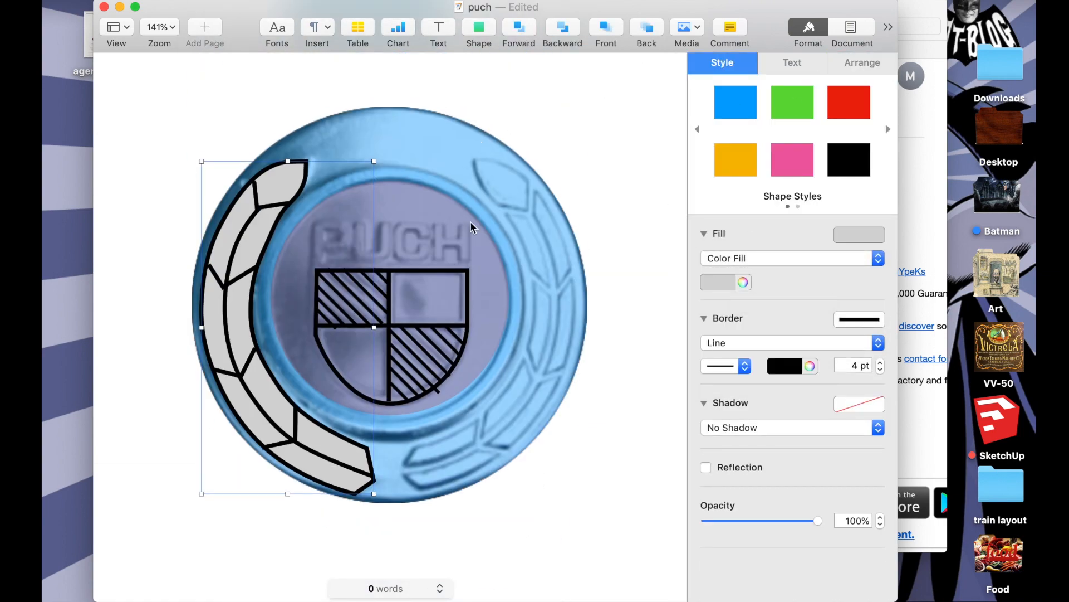
scroll(501, 229, "up", 5)
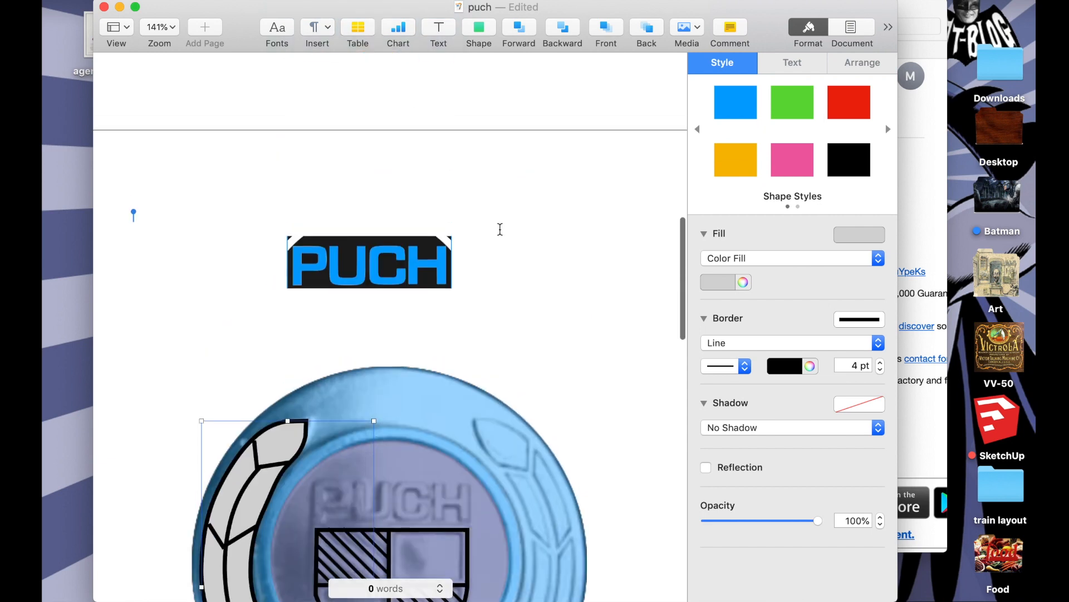
- Select all hatch lines in the shield's lower-right quarter and colour their strokes light grey
left_click(500, 229)
scroll(500, 229, "down", 5)
left_click(427, 348)
left_click(430, 426)
scroll(430, 412, "down", 1)
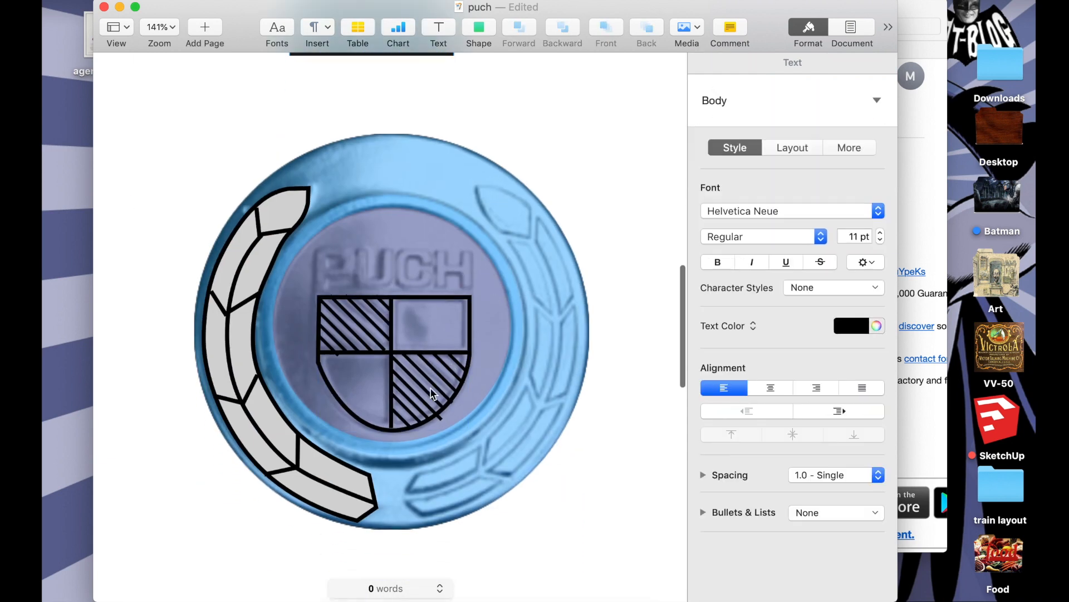
scroll(430, 390, "up", 10)
left_click(347, 486)
left_click_drag(325, 461, 327, 463)
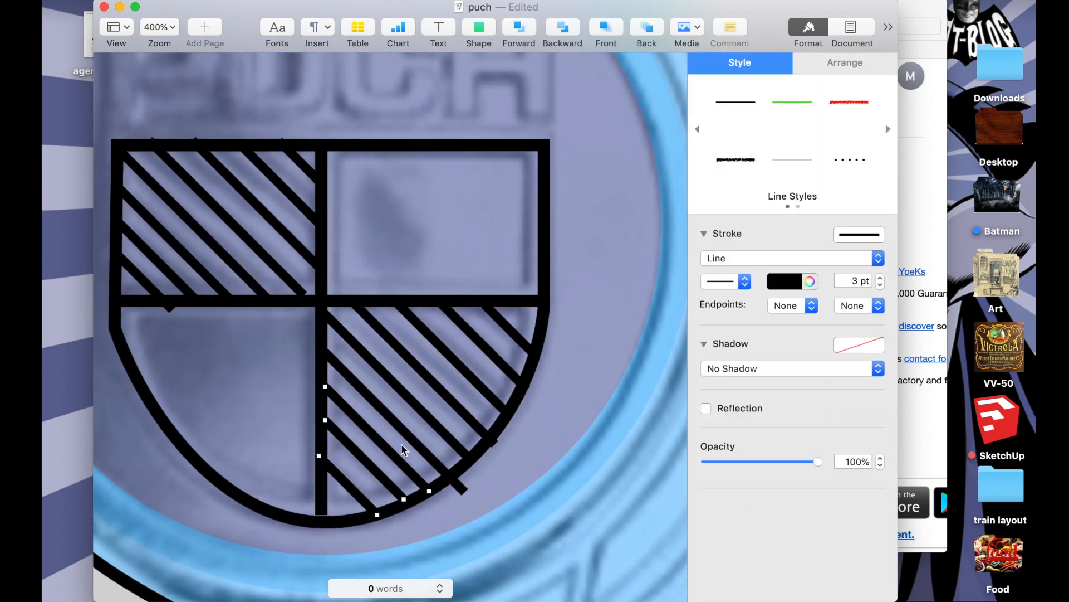
left_click(468, 380, "shift")
left_click(493, 353, "shift")
left_click(513, 341, "shift")
left_click(513, 340, "shift")
left_click(516, 330, "shift")
left_click(792, 279)
left_click(748, 382)
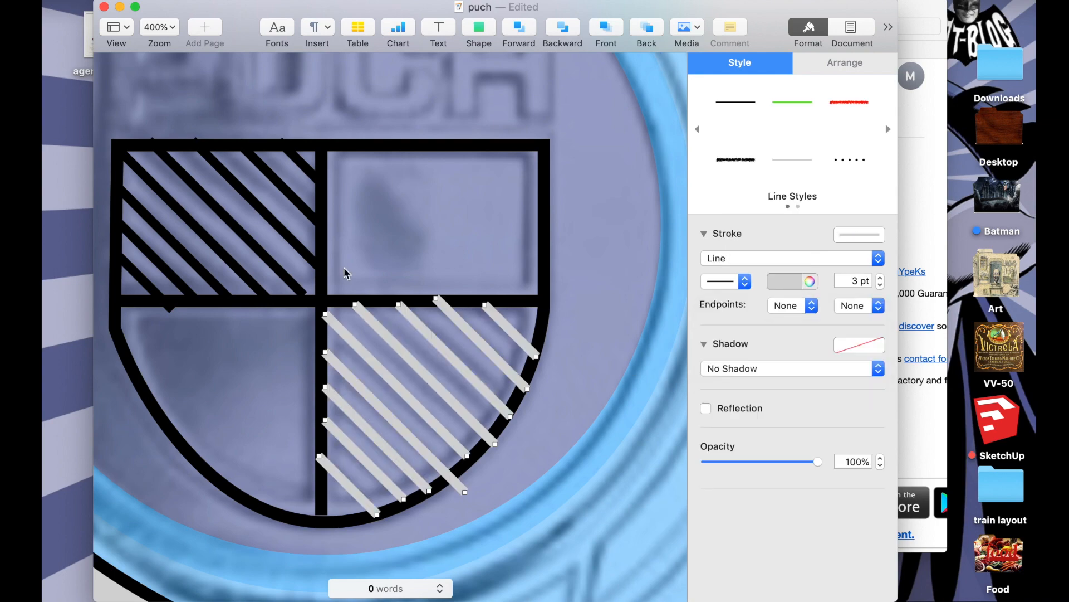
- Add the upper-left quarter's hatch lines to the selection and colour their strokes light grey
left_click(304, 167, "shift")
left_click(294, 199, "shift")
left_click(280, 228, "shift")
left_click(155, 289, "shift")
left_click(792, 282)
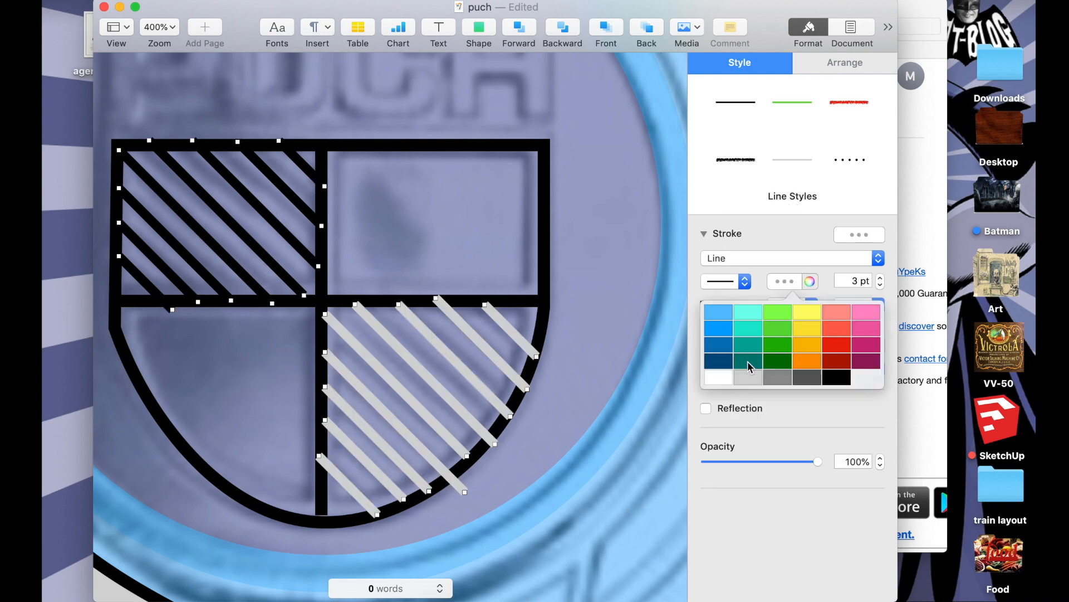
left_click(748, 378)
- Change the shield outline's border colour to medium grey
scroll(536, 357, "down", 10)
scroll(426, 357, "up", 10)
left_click(558, 229)
left_click(786, 346)
left_click(775, 440)
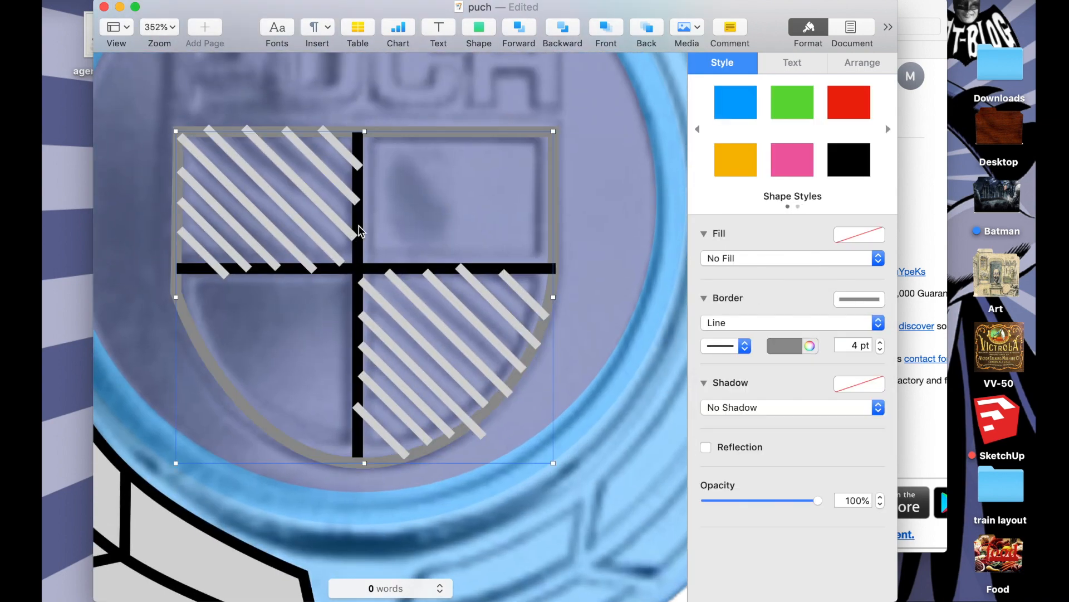
- Colour the shield's vertical and horizontal dividers the same medium grey as its outline
left_click(359, 231)
left_click(790, 282)
left_click(774, 377)
left_click(479, 268)
left_click(794, 281)
left_click(774, 377)
- Bring the shield outline and both dividers to the front, over the hatch lines
left_click(862, 63)
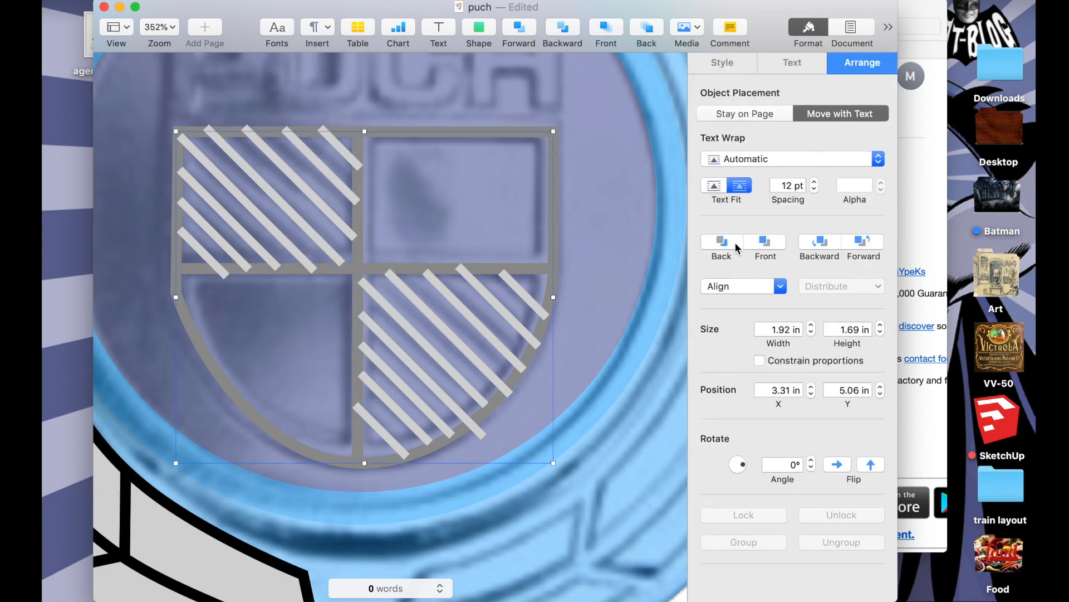
left_click(765, 242)
left_click(479, 268)
left_click(764, 242)
left_click(358, 237)
left_click(766, 243)
- Shorten the hatch lines that overshoot the shield's lower-right curve so they end under the outline
left_click(479, 431)
left_click_drag(483, 436, 472, 425)
scroll(522, 406, "up", 3)
left_click(509, 391)
left_click_drag(512, 395, 508, 392)
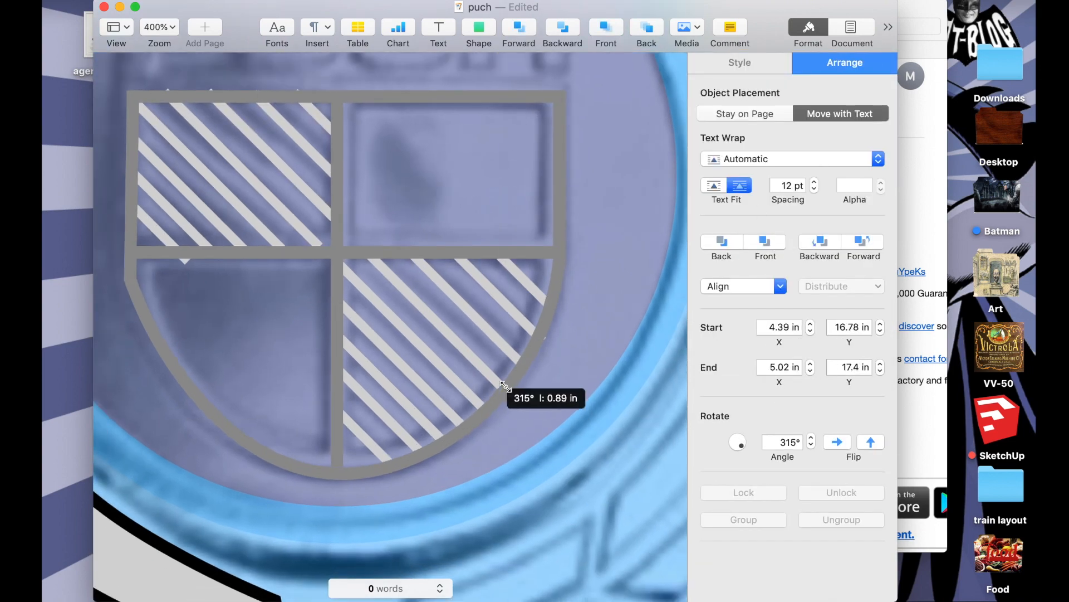
- Move the small black rectangle into the shield's lower-left quarter, just below the horizontal divider
scroll(343, 269, "down", 5)
scroll(419, 89, "up", 4)
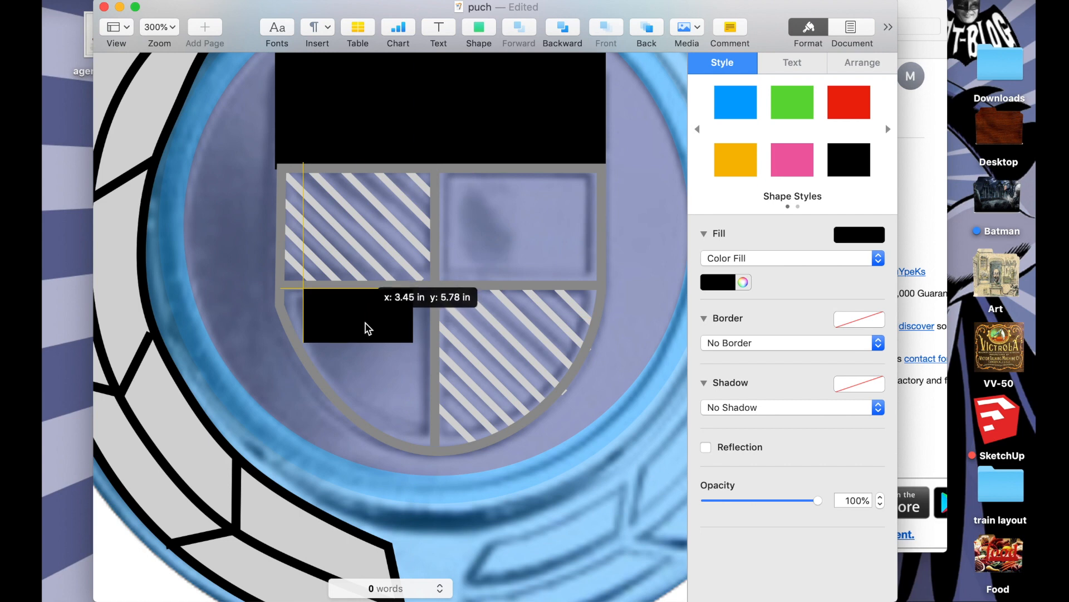
left_click_drag(365, 322, 364, 312)
- Draw a small closed triangle with the pen against the outside of the shield's lower-right curve
scroll(390, 278, "right", 4)
left_click(439, 219)
key("alt+shift+super+p")
left_click(402, 319)
left_click(390, 345)
left_click(419, 342)
left_click(402, 320)
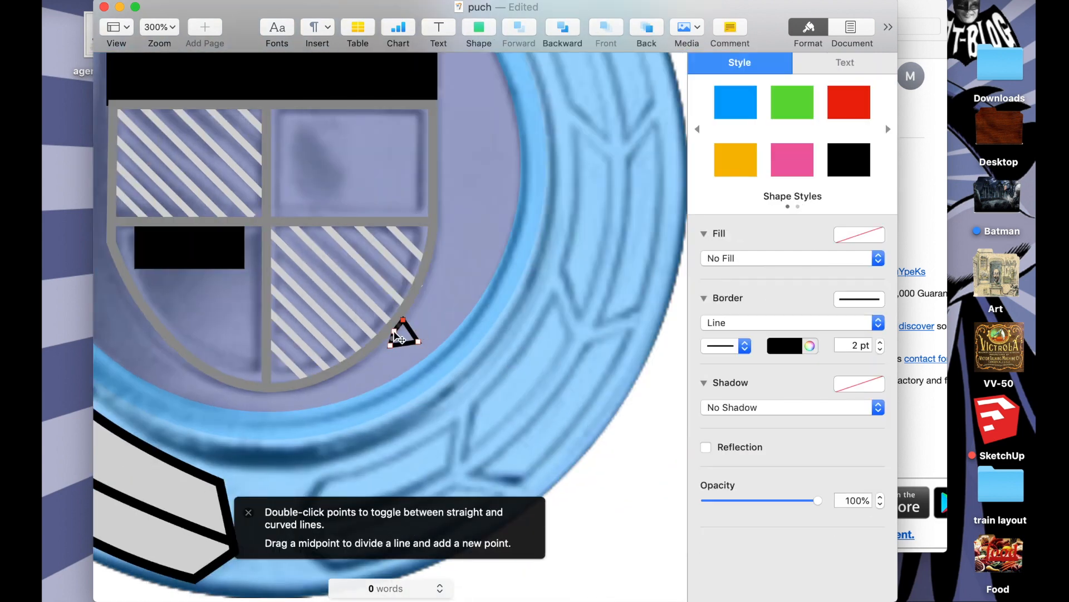
left_click(419, 336)
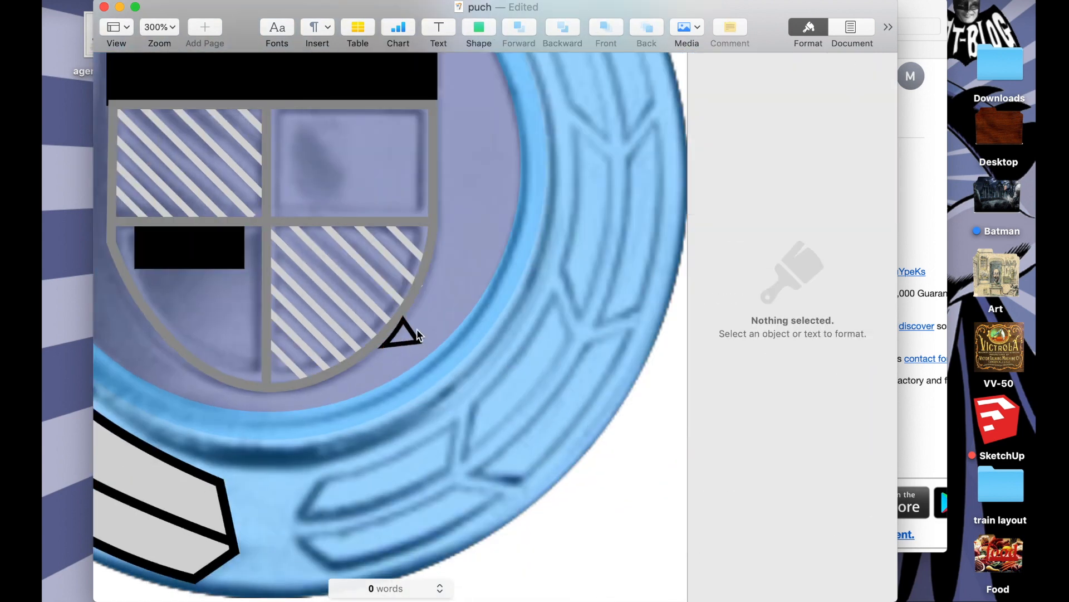
- Apply the solid black shape style to the medal's inner disc
scroll(451, 306, "up", 10)
scroll(452, 306, "left", 6)
scroll(452, 306, "down", 3)
left_click(475, 145)
left_click(849, 159)
- Fill the ring around the inner disc with medium grey and raise its opacity to 100%
left_click(526, 136)
scroll(525, 312, "up", 15)
scroll(525, 312, "left", 10)
scroll(525, 312, "down", 15)
left_click(727, 283)
left_click(710, 377)
left_click_drag(727, 500, 820, 500)
- Change the fill of the rectangle behind the PUCH logo to medium grey
scroll(631, 425, "up", 15)
left_click(485, 239)
left_click(728, 284)
left_click(710, 377)
left_click(618, 365)
- Capture a screenshot of a region cropped tightly around the grey PUCH letters
key("shift+super+5")
left_click_drag(803, 163, 232, 246)
left_click_drag(395, 245, 525, 246)
left_click_drag(358, 266, 358, 286)
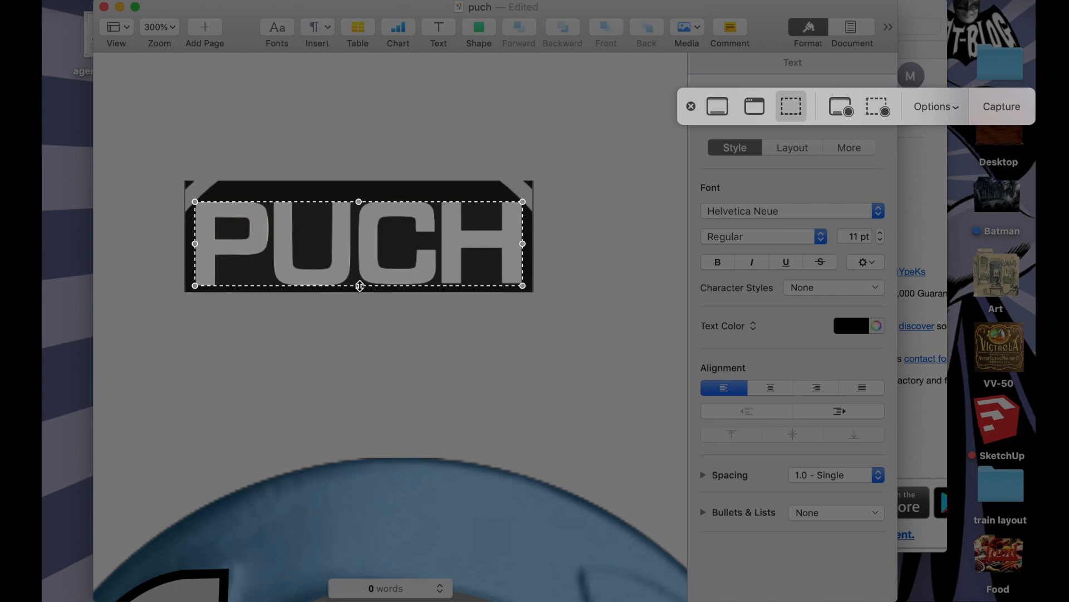
key("Return")
- Extend the outer end of the laurel's middle chevron line to the leaf outline
scroll(360, 290, "down", 12)
scroll(361, 290, "up", 2)
left_click(587, 102)
scroll(537, 264, "up", 2)
scroll(539, 265, "left", 4)
scroll(538, 266, "down", 4)
double_click(196, 259)
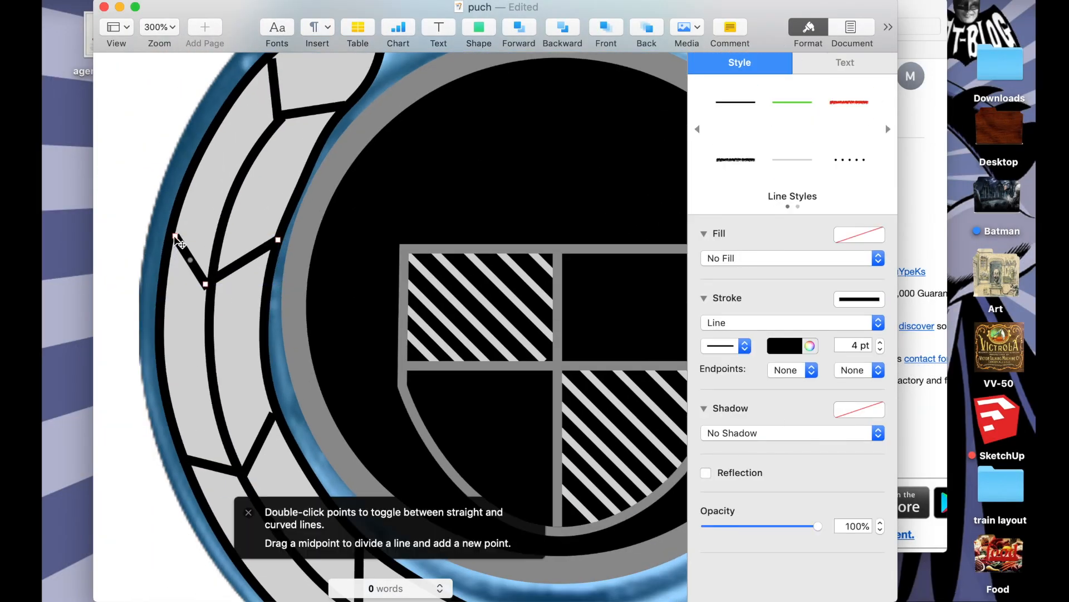
left_click_drag(186, 244, 177, 235)
- Adjust the laurel's upper chevron at its vertex and the lower chevron's inner end to meet the adjoining lines
scroll(291, 122, "up", 2)
double_click(281, 115)
double_click(284, 140)
left_click_drag(282, 117, 279, 114)
scroll(325, 269, "down", 5)
double_click(279, 320)
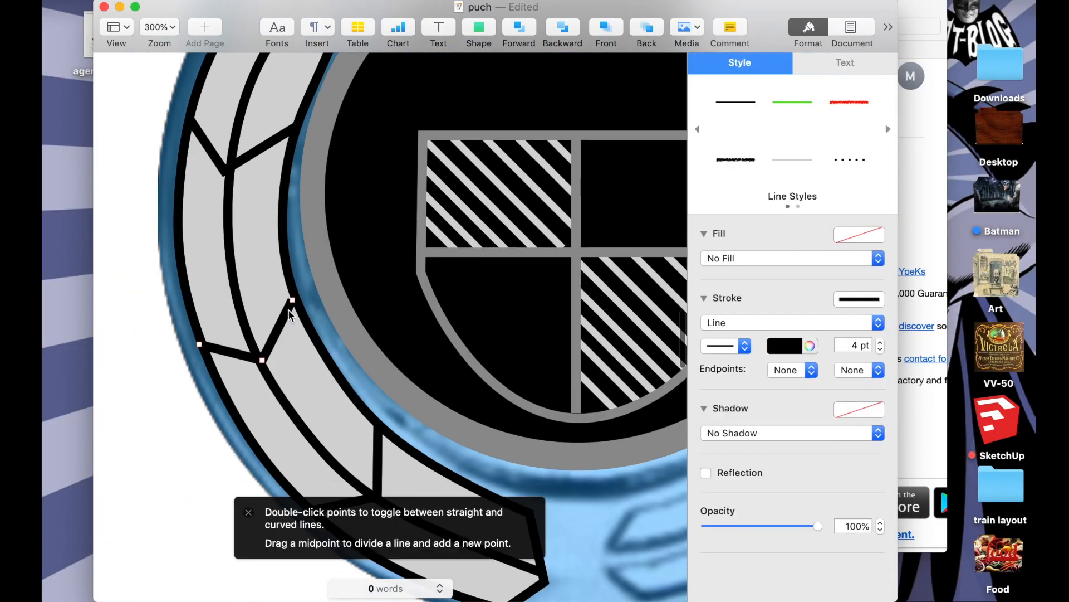
left_click_drag(287, 304, 290, 299)
- Nudge the vertex of the laurel's middle chevron onto the centre vein
scroll(291, 298, "down", 4)
scroll(244, 273, "up", 10)
scroll(244, 273, "right", 2)
scroll(244, 277, "down", 5)
left_click(207, 275)
double_click(200, 277)
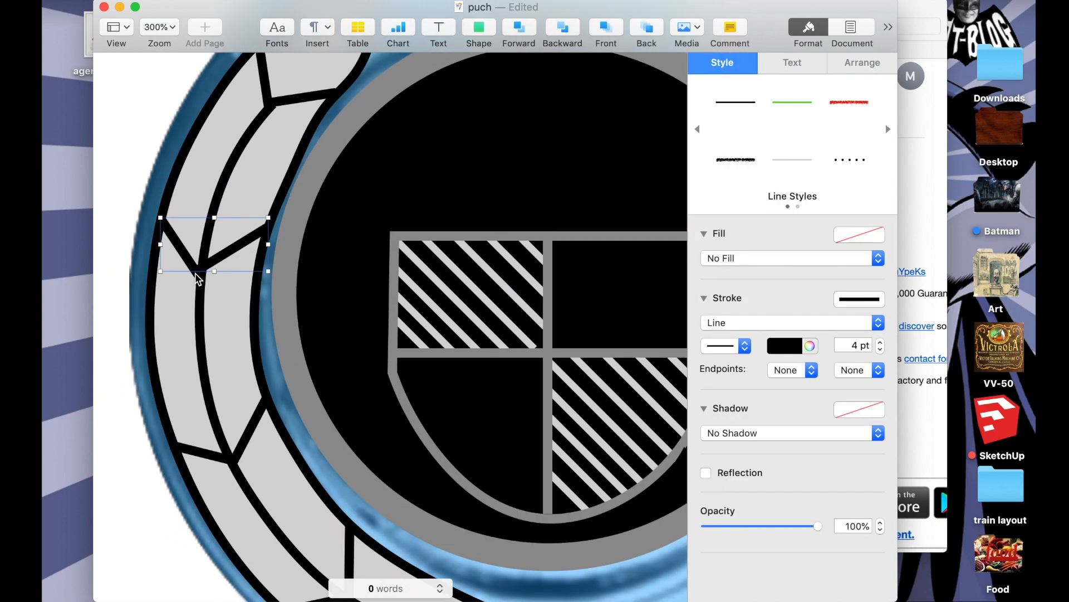
left_click_drag(200, 275, 204, 271)
- Adjust the lower end of the laurel's centre vein so it meets the tip of the outline
scroll(204, 271, "up", 3)
left_click(267, 159)
left_click_drag(505, 432, 505, 436)
left_click(411, 391)
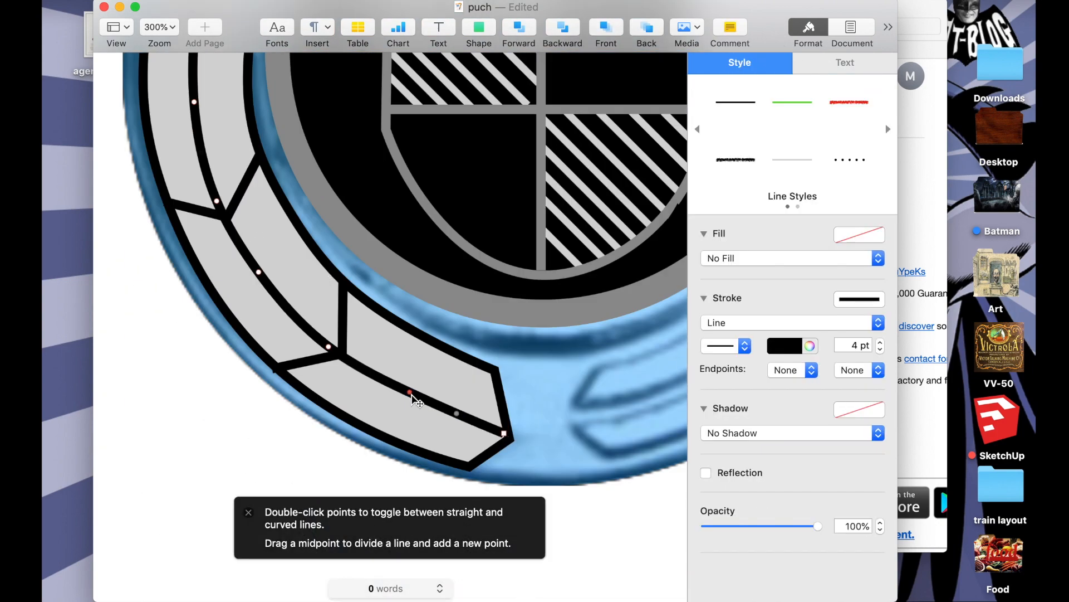
left_click(505, 434)
scroll(505, 440, "up", 10)
left_click(347, 164)
scroll(176, 201, "down", 1)
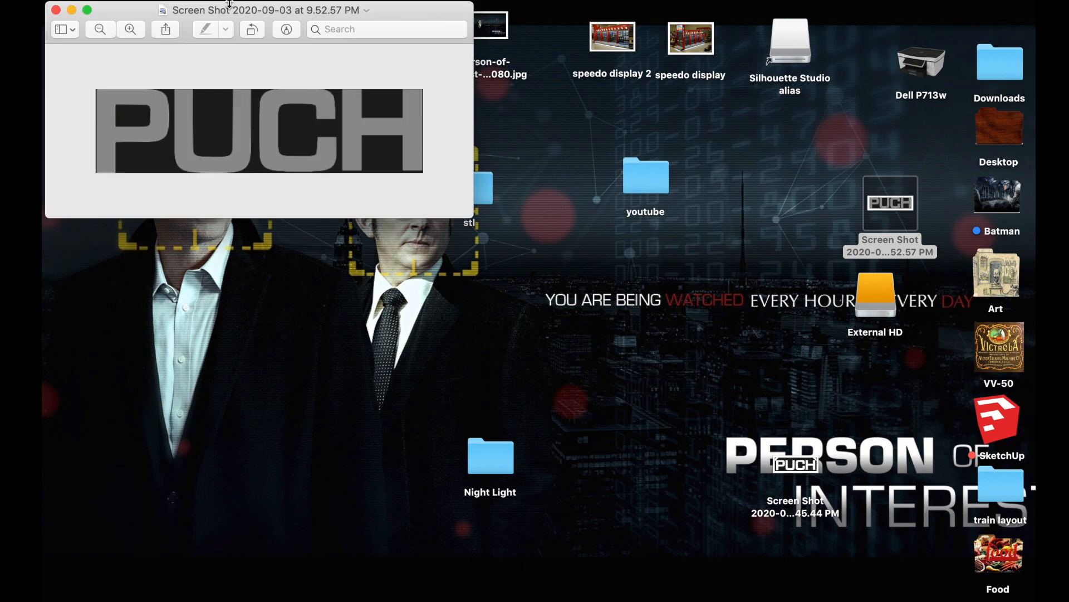
- Remove the dark background from the captured PUCH lettering in Preview and insert the lettering over the medal in Pages
key("shift+super+a")
left_click_drag(107, 131, 262, 153)
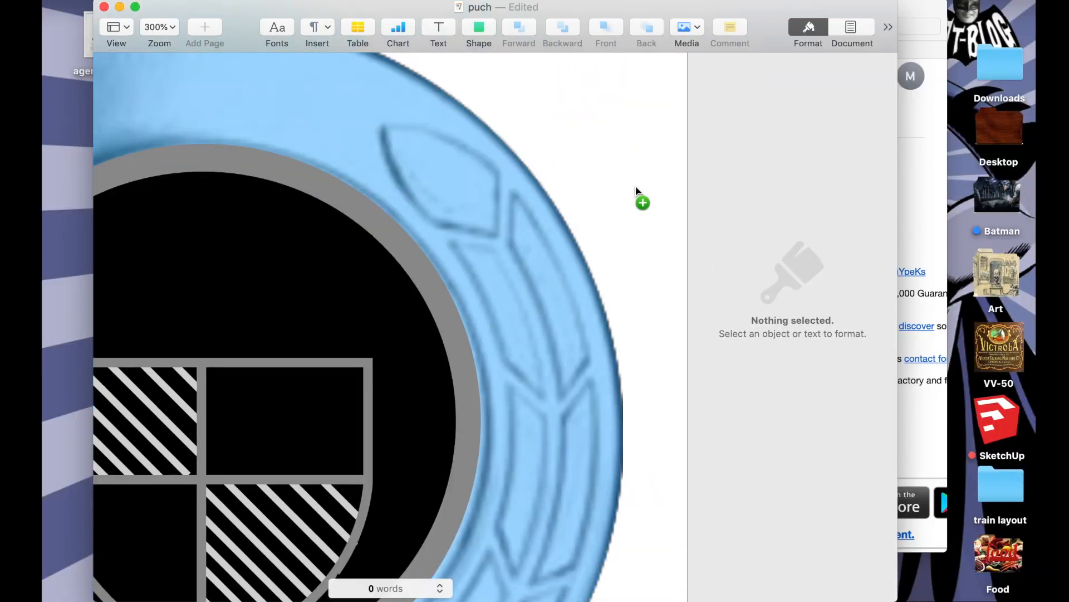
left_click_drag(636, 191, 629, 191)
left_click_drag(624, 189, 432, 172)
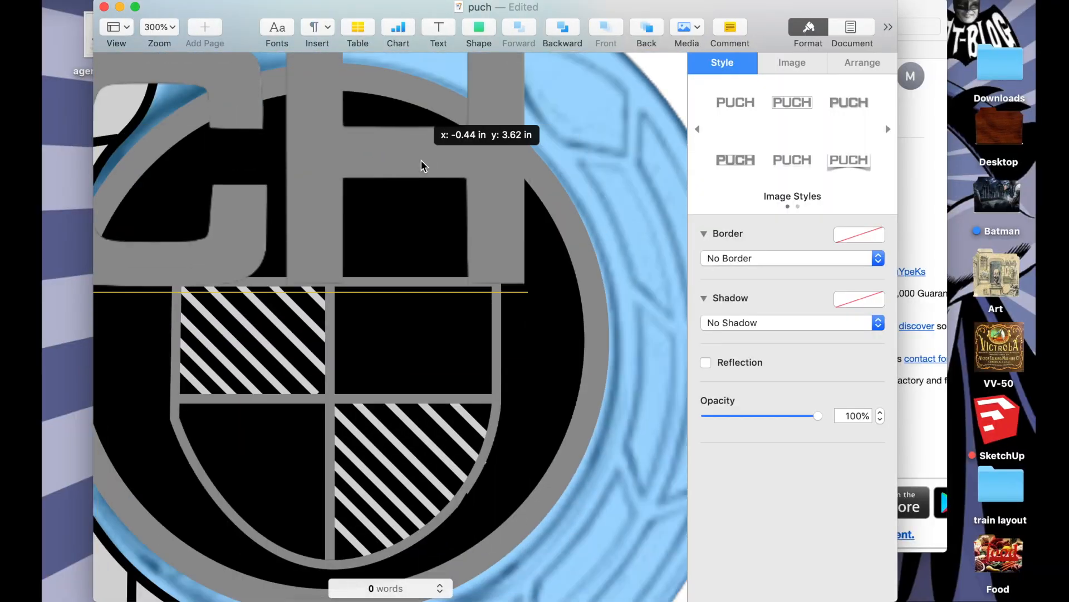
- Scale the PUCH lettering down to about the shield's width and set it directly above the shield
scroll(195, 154, "down", 8)
left_click_drag(182, 234, 349, 277)
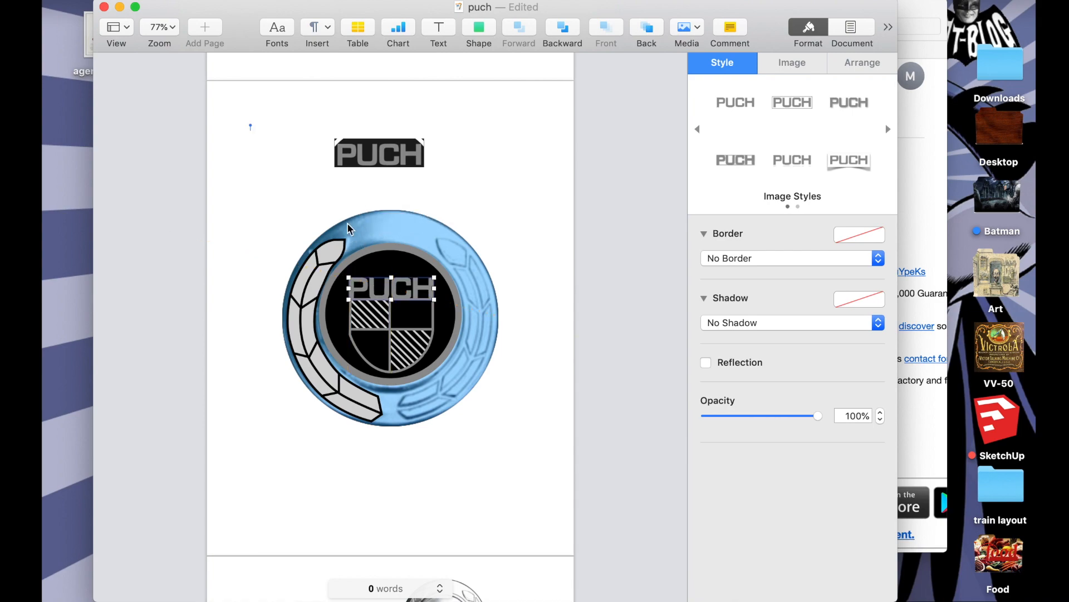
scroll(358, 246, "up", 10)
left_click_drag(594, 322, 592, 320)
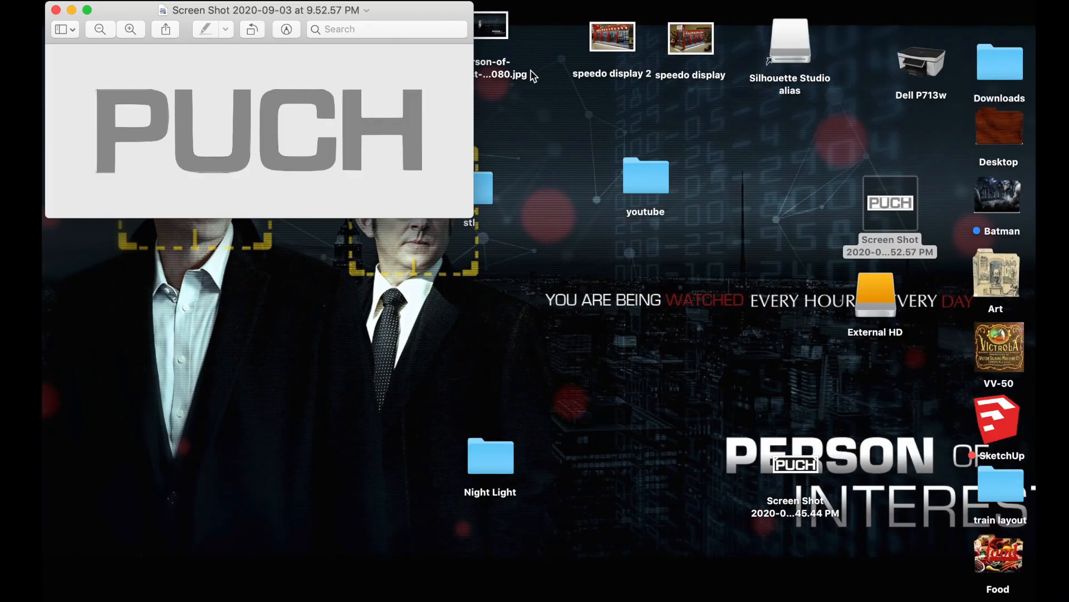
- Fine-tune the size and position of the cleaned PUCH lettering against the shield's top edge
left_click_drag(422, 89, 98, 223)
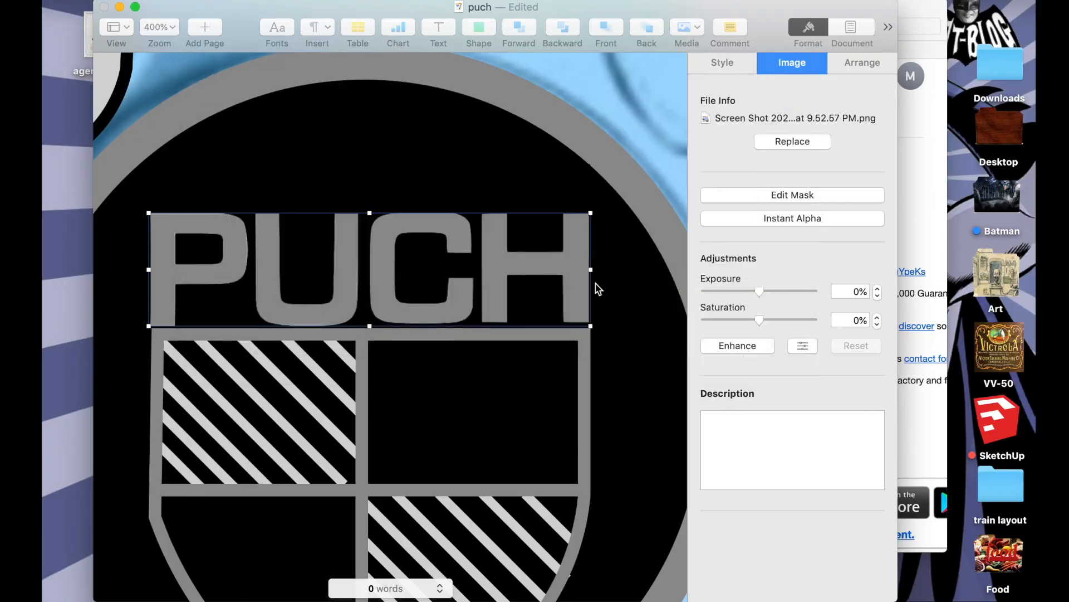
left_click_drag(143, 280, 144, 260)
left_click_drag(148, 213, 155, 216)
- Set the PUCH lettering's width to 1.96 in with its proportions constrained
left_click(862, 62)
left_click(791, 330)
key("BackSpace")
type("6")
key("Return")
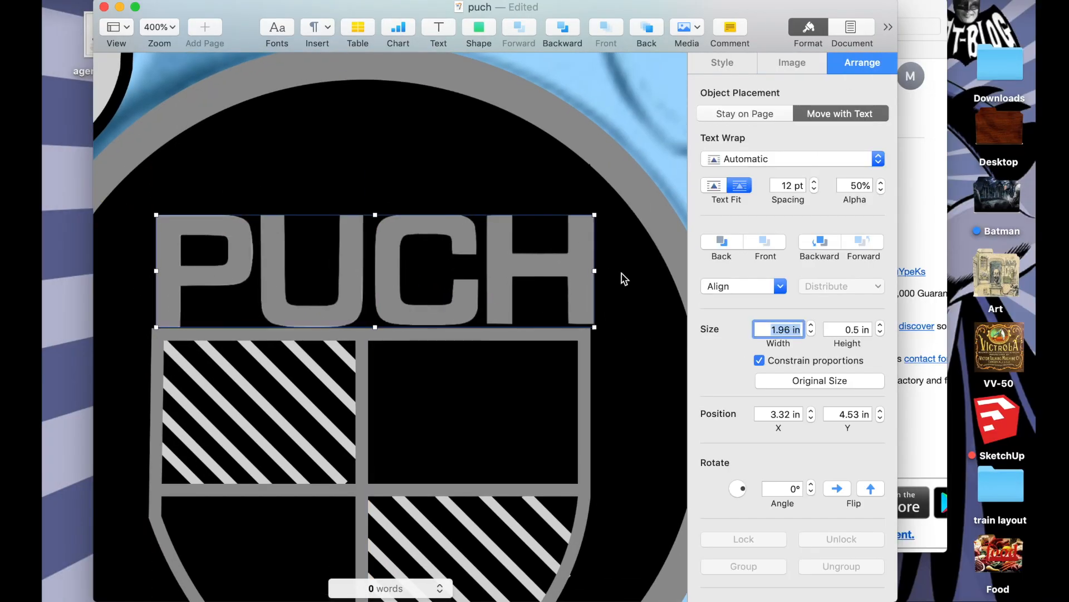
- Fine-tune the PUCH lettering's width and alignment with the shield's sides, and move it slightly above the shield's top edge
left_click_drag(323, 291, 319, 291)
left_click(791, 329)
key("BackSpace")
type("7")
key("Return")
left_click_drag(535, 291, 532, 291)
left_click(791, 329)
key("BackSpace")
type("6")
key("Return")
left_click_drag(173, 286, 184, 274)
left_click_drag(268, 286, 267, 265)
- Select all the traced leaf segments of the left laurel branch and group them into one object
scroll(288, 323, "down", 5)
left_click(220, 179)
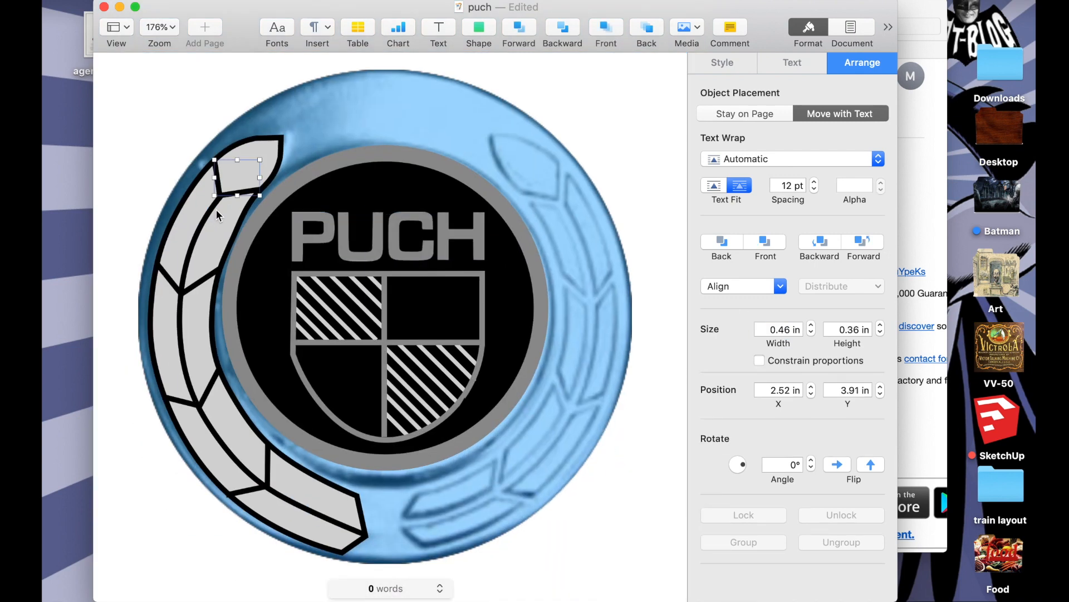
left_click(174, 224, "shift")
left_click(192, 241, "shift")
left_click(201, 281, "shift")
left_click(208, 388, "shift")
left_click(247, 491, "shift")
left_click(744, 541)
- Place a horizontally flipped copy of the laurel branch on the medal's right side and delete the blue medal photo
key("super+c")
key("super+v")
left_click(840, 464)
left_click_drag(339, 310, 579, 289)
left_click(518, 120)
key("Delete")
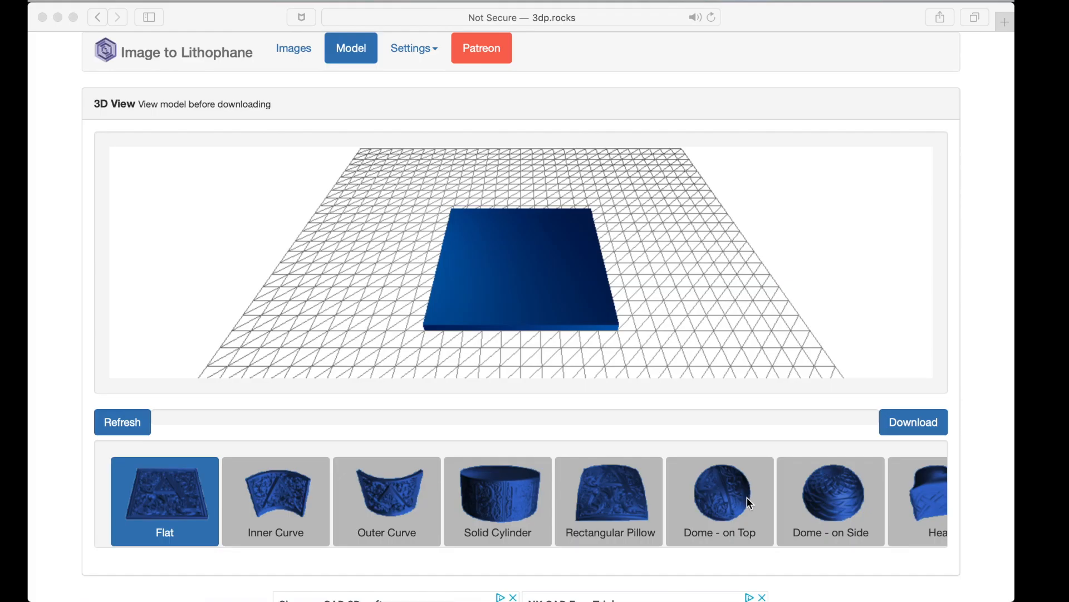
- Switch to Image to Lithophane on 3dp.rocks and load the Puch emblem image from the External HD's stl folder
left_click(817, 498)
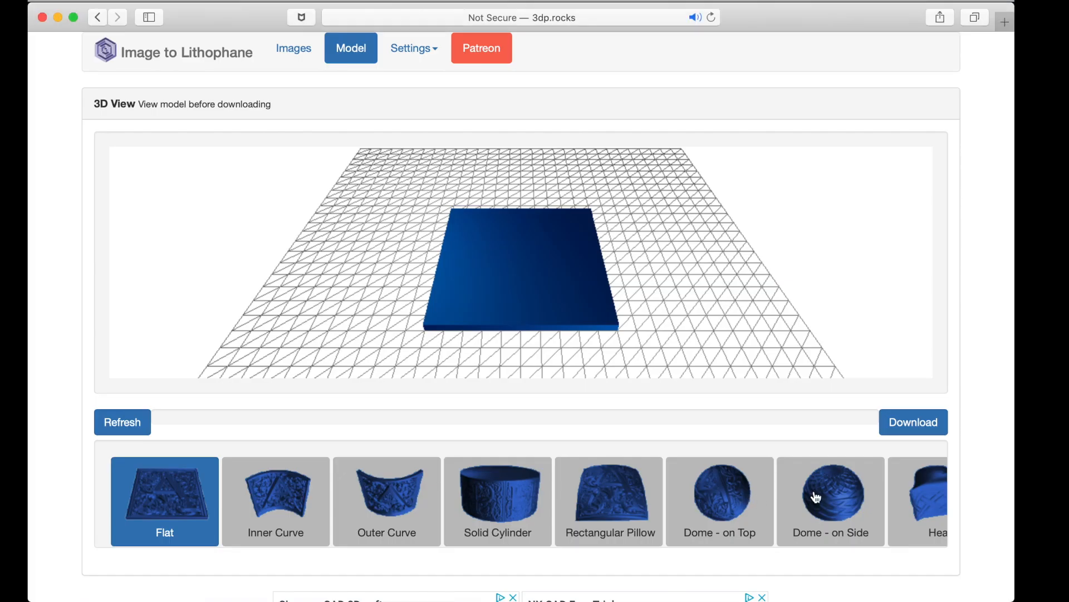
left_click(288, 45)
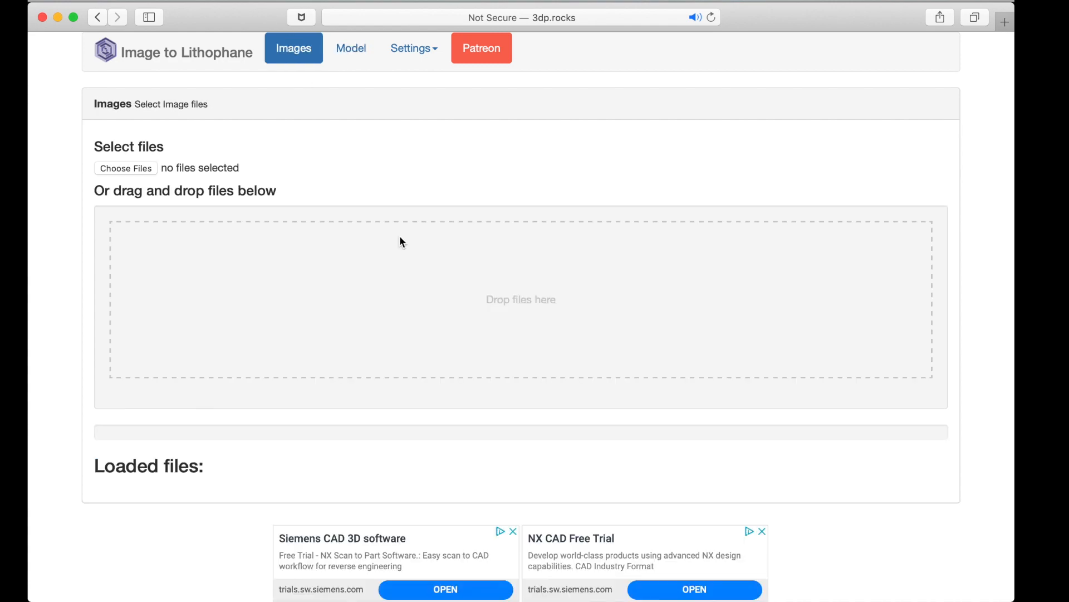
key("ctrl+Right")
key("ctrl+Right")
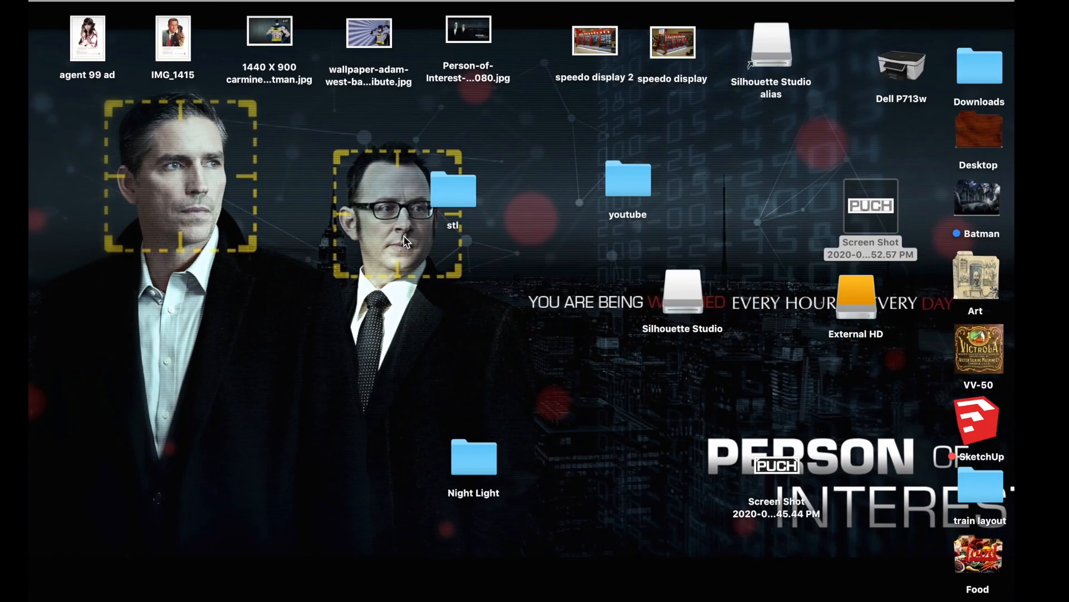
double_click(850, 300)
scroll(577, 263, "down", 3)
scroll(577, 263, "up", 3)
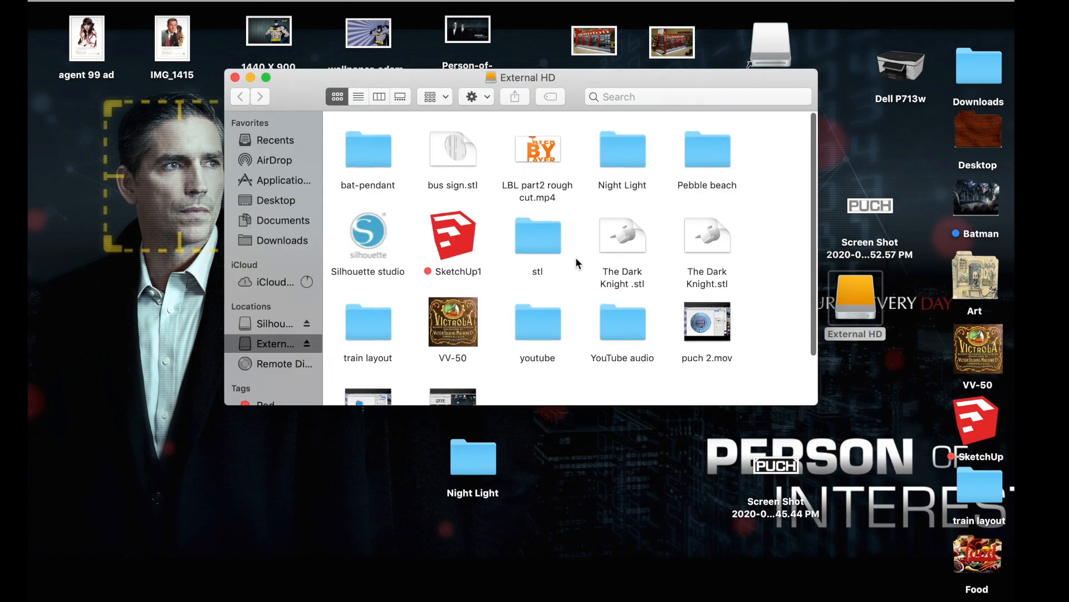
double_click(541, 232)
double_click(703, 259)
left_click(541, 223)
left_click_drag(540, 222, 548, 292)
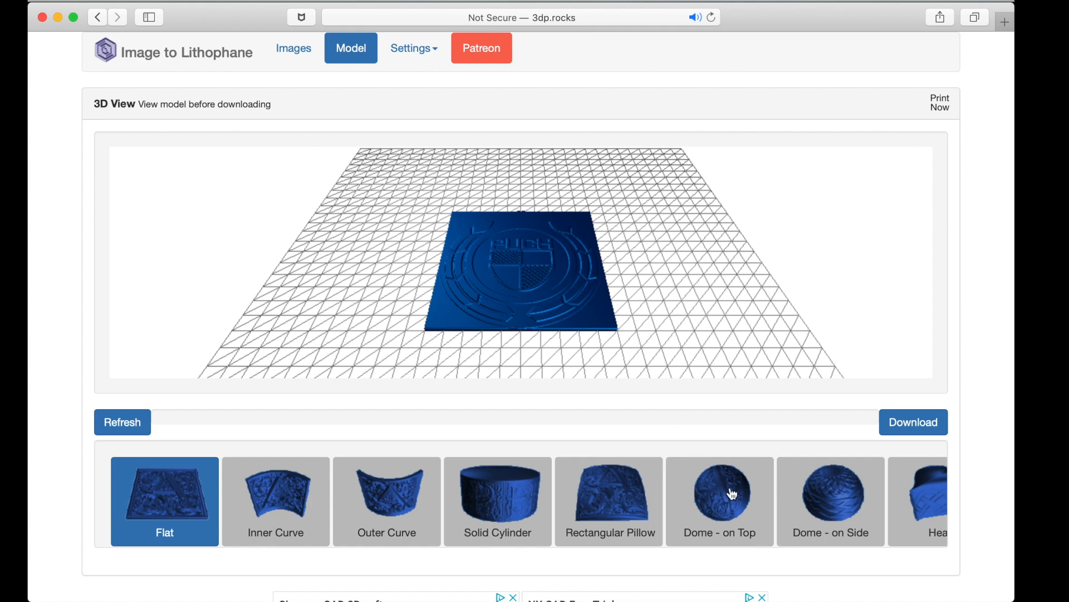
- Try the Dome - on Side shape for the Puch lithophane and inspect the generated model up close
left_click(824, 504)
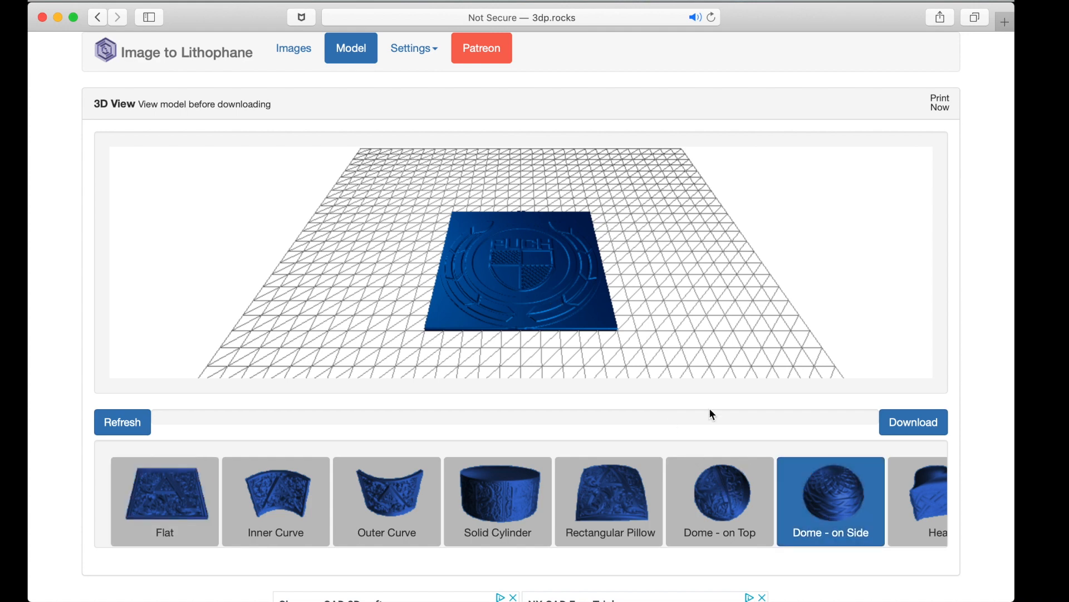
left_click(129, 424)
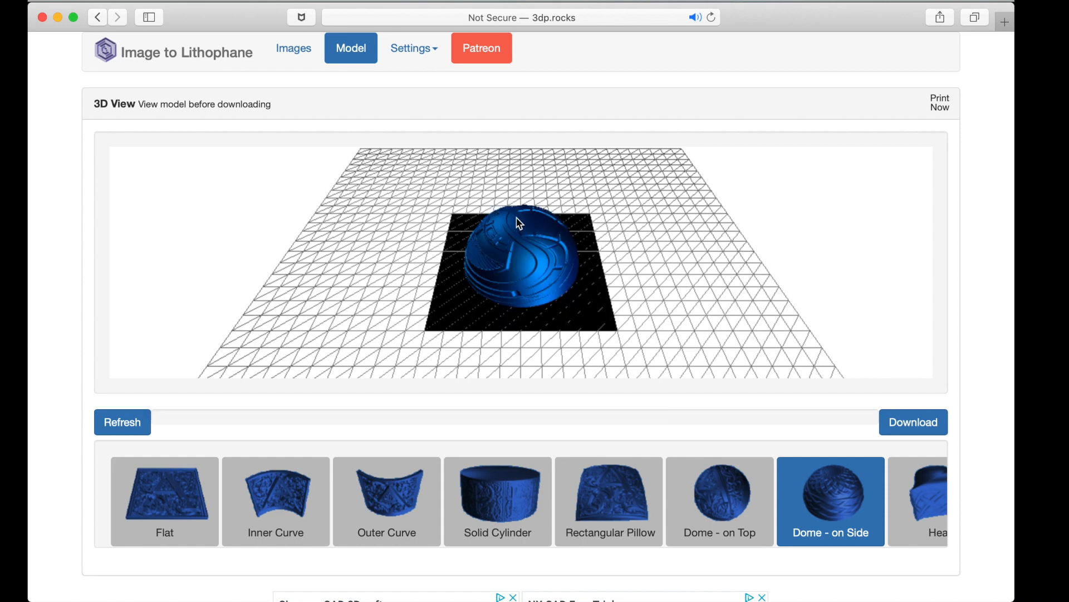
scroll(517, 219, "up", 4)
scroll(520, 223, "up", 3)
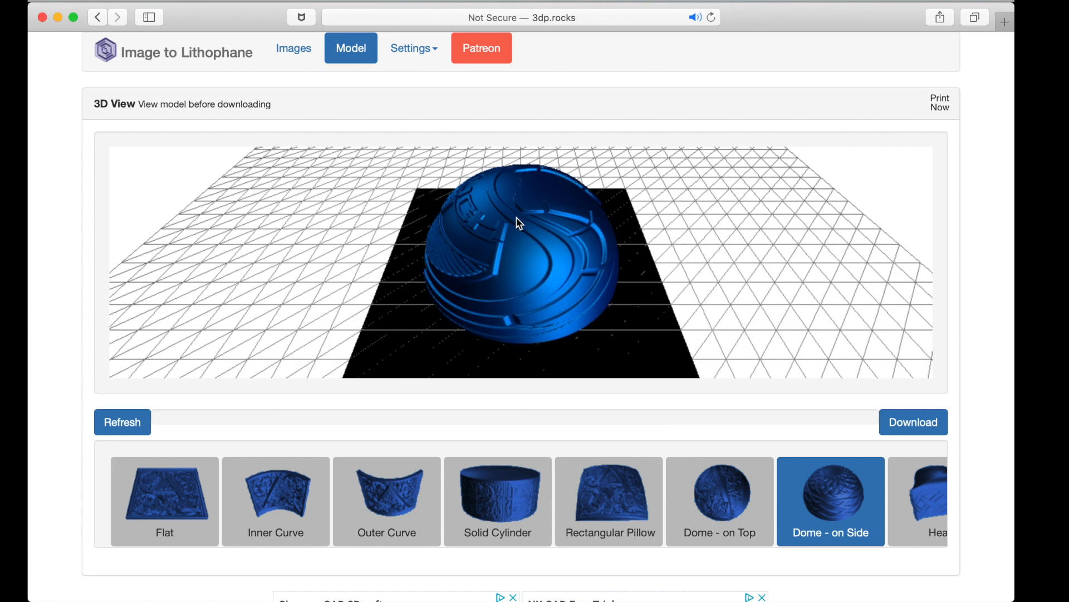
- Regenerate the Puch lithophane with the Dome - on Top shape and inspect it from another angle
left_click(720, 501)
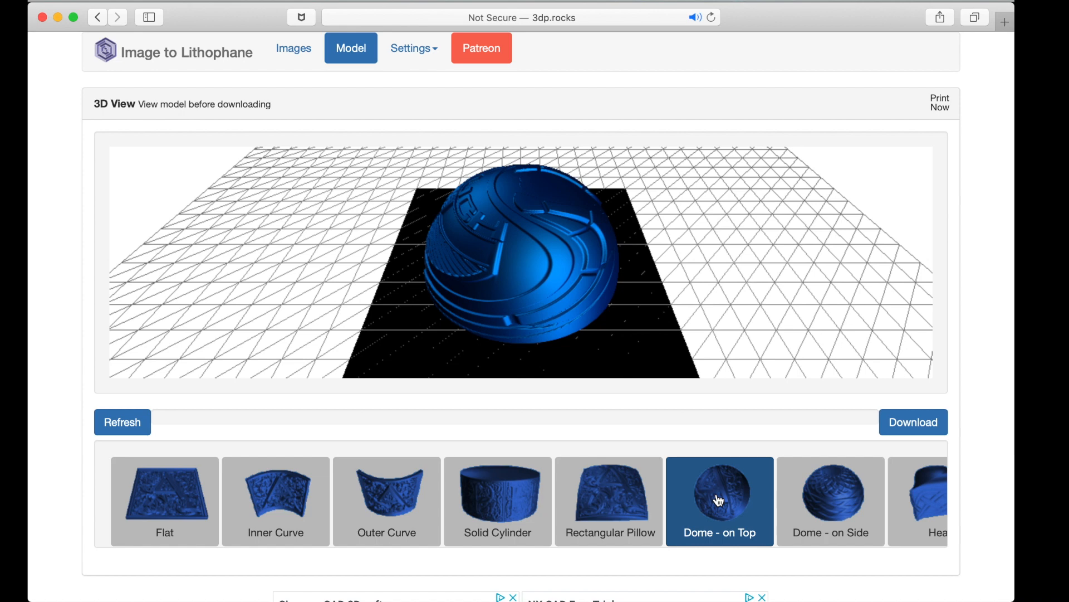
left_click(117, 427)
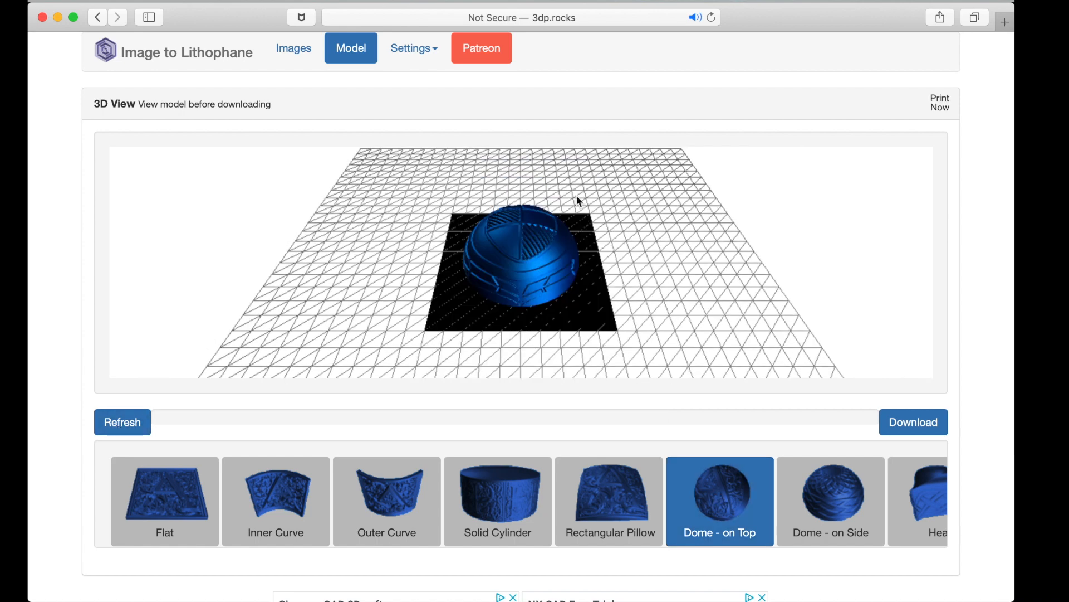
scroll(577, 195, "up", 3)
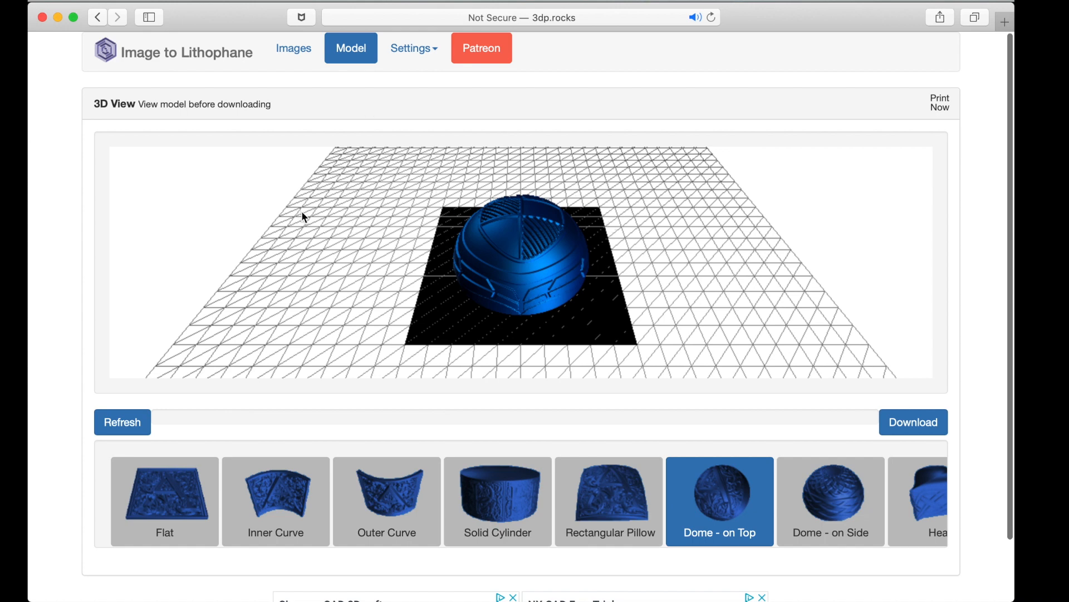
left_click_drag(302, 211, 330, 223)
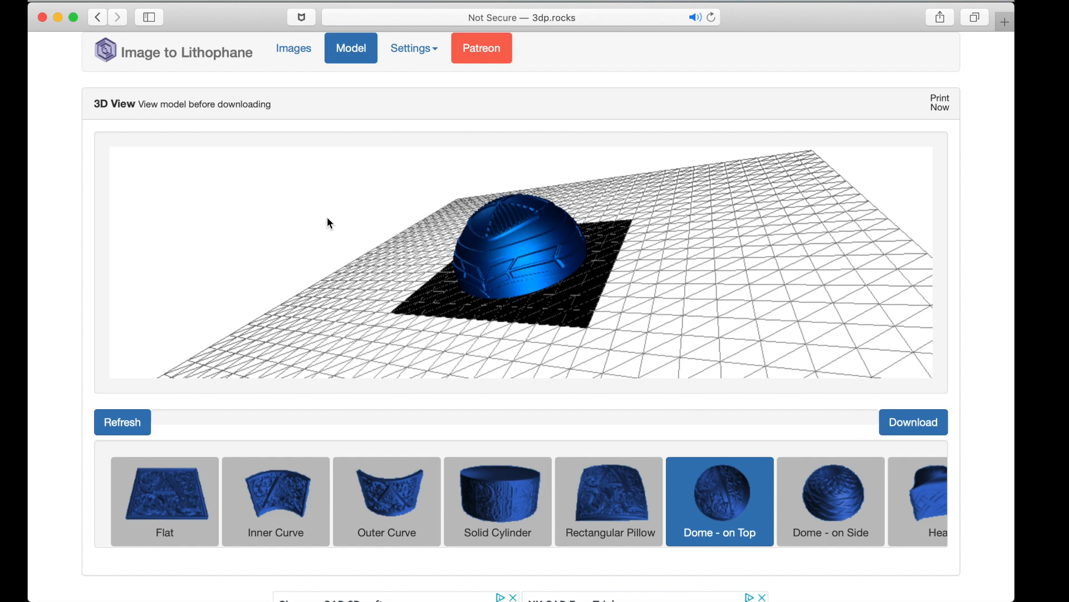
- Review the available model settings and image settings for the lithophane
left_click(415, 49)
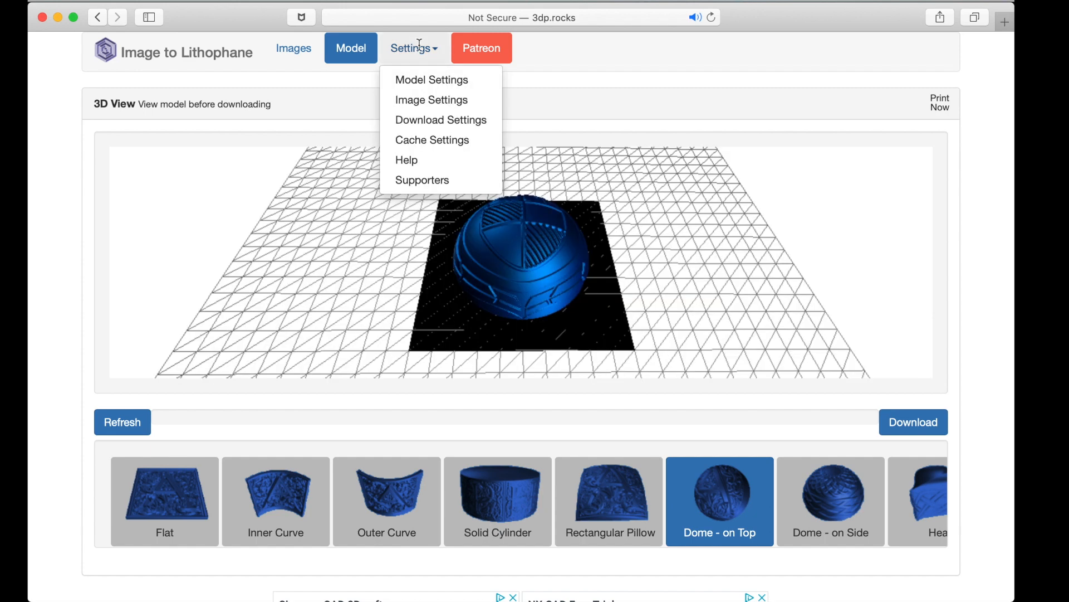
left_click(416, 80)
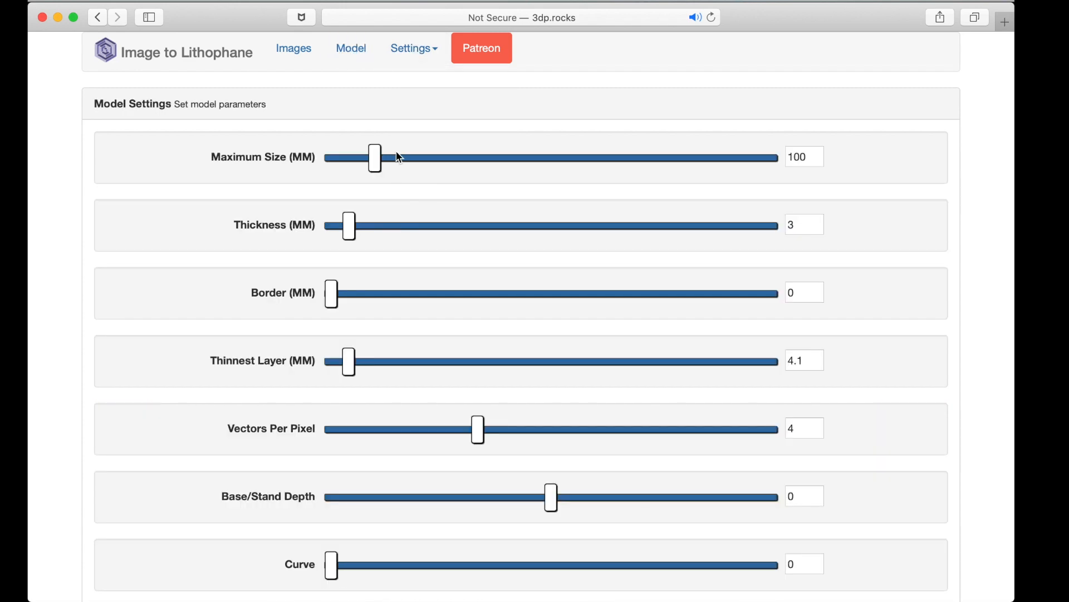
left_click(385, 59)
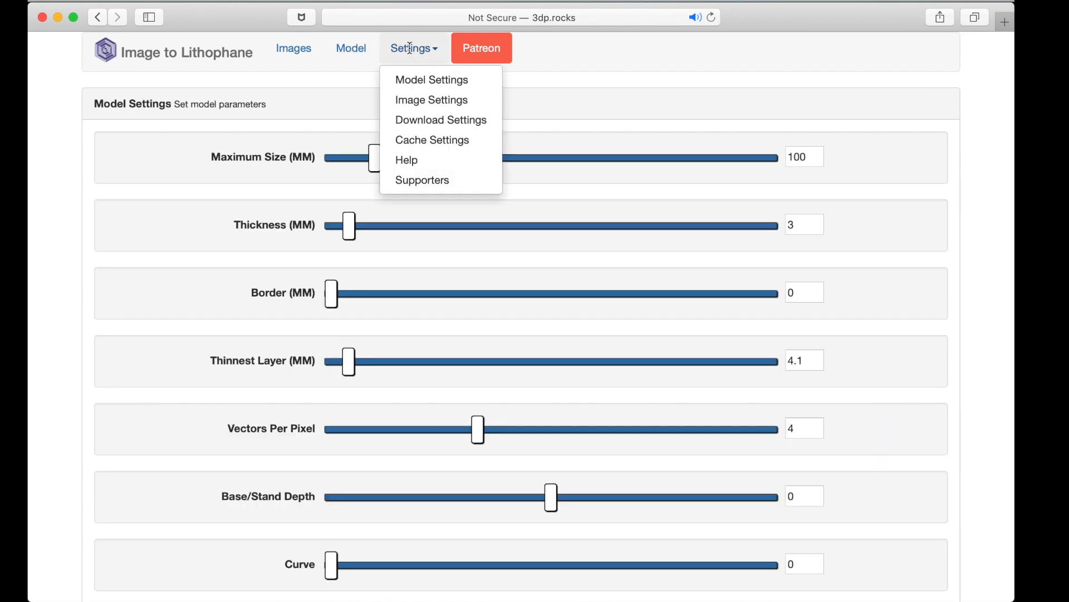
left_click(422, 101)
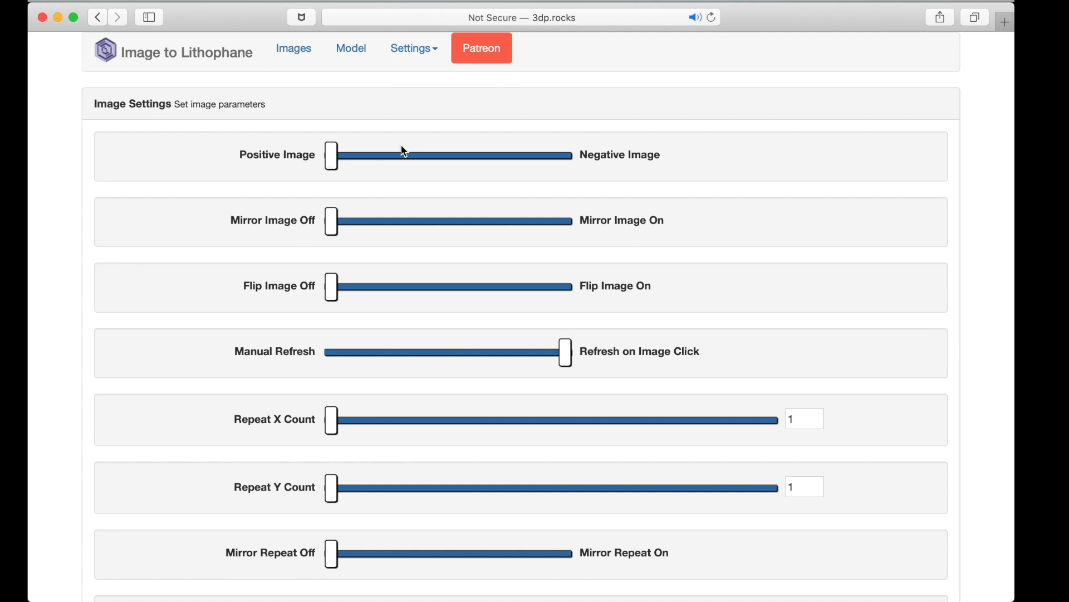
left_click(417, 53)
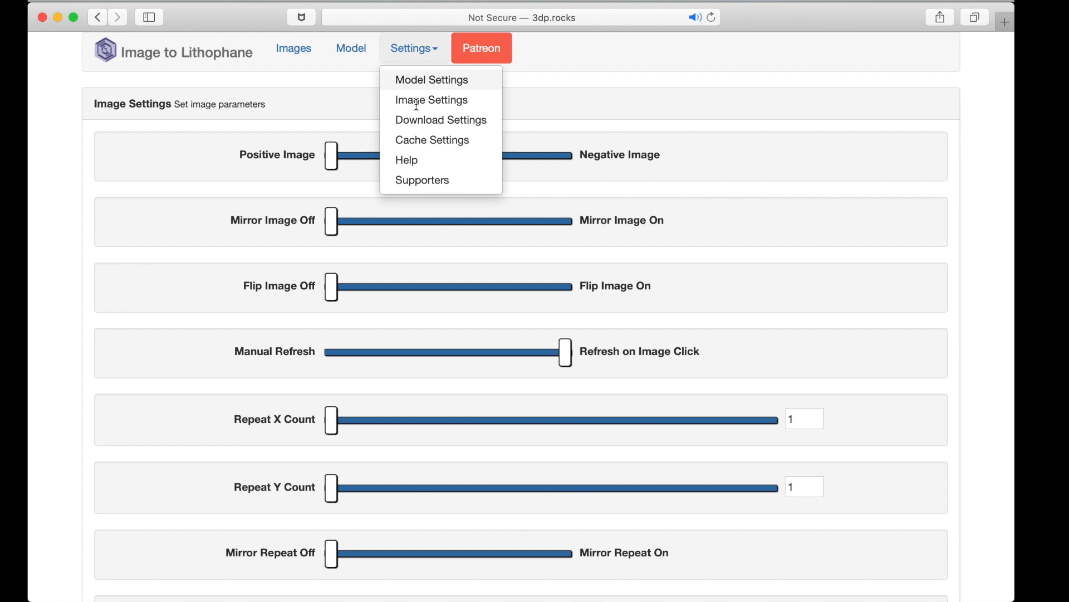
left_click(418, 102)
left_click(420, 56)
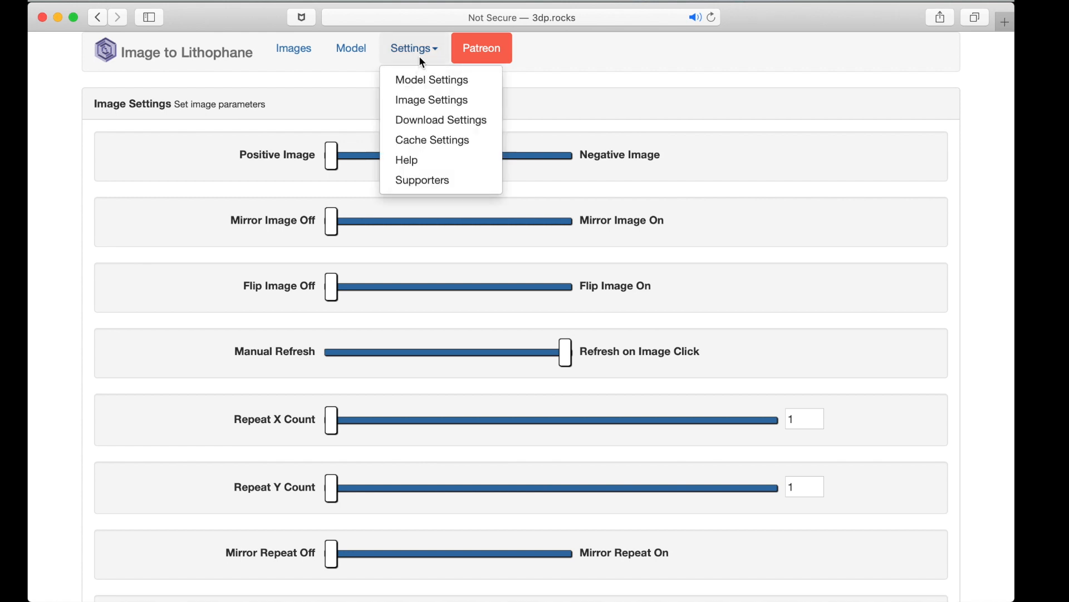
left_click(423, 48)
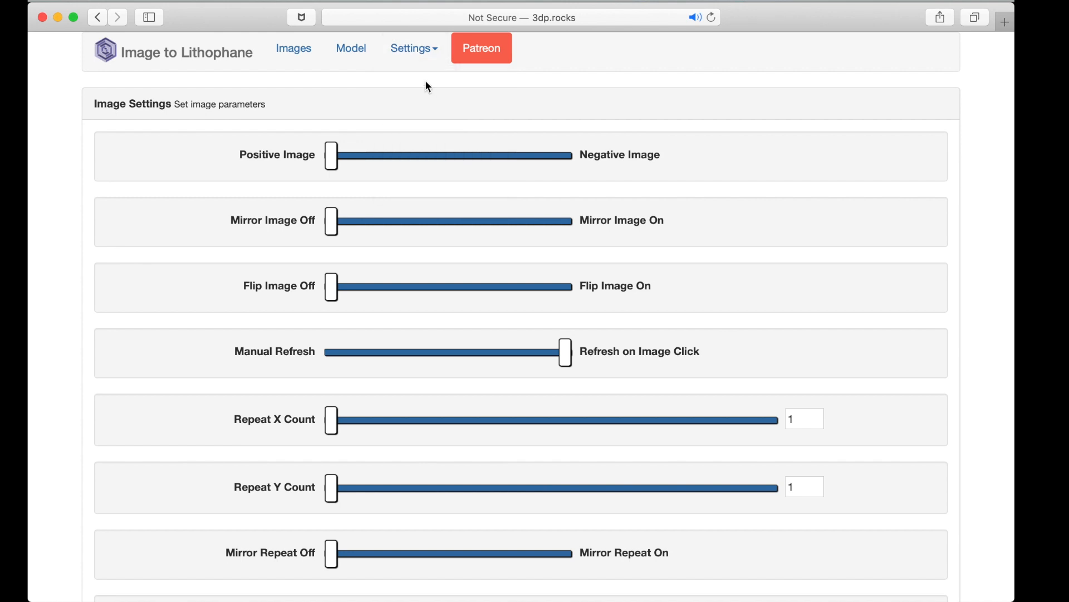
left_click(417, 56)
left_click(422, 54)
left_click(424, 50)
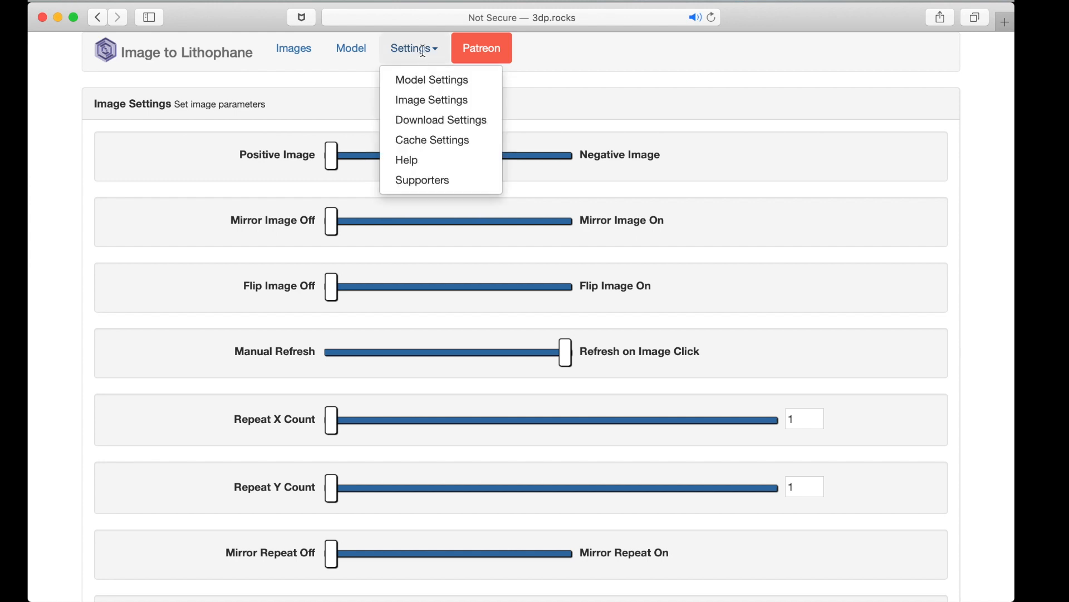
- Set the lithophane's Thinnest Layer to 6 mm in the model settings
left_click(432, 89)
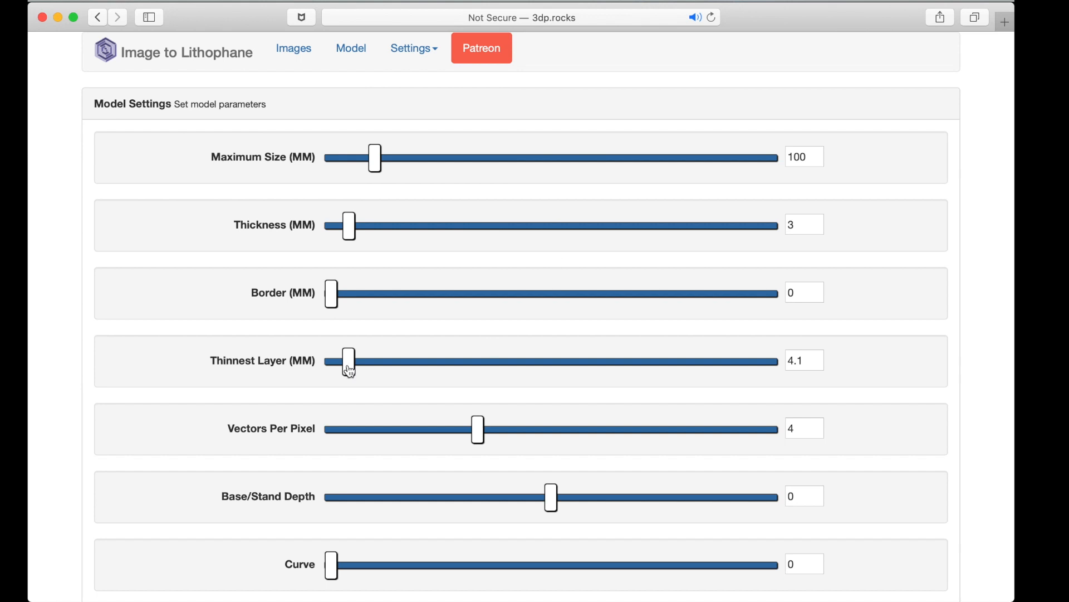
left_click_drag(349, 371, 358, 371)
left_click(788, 361)
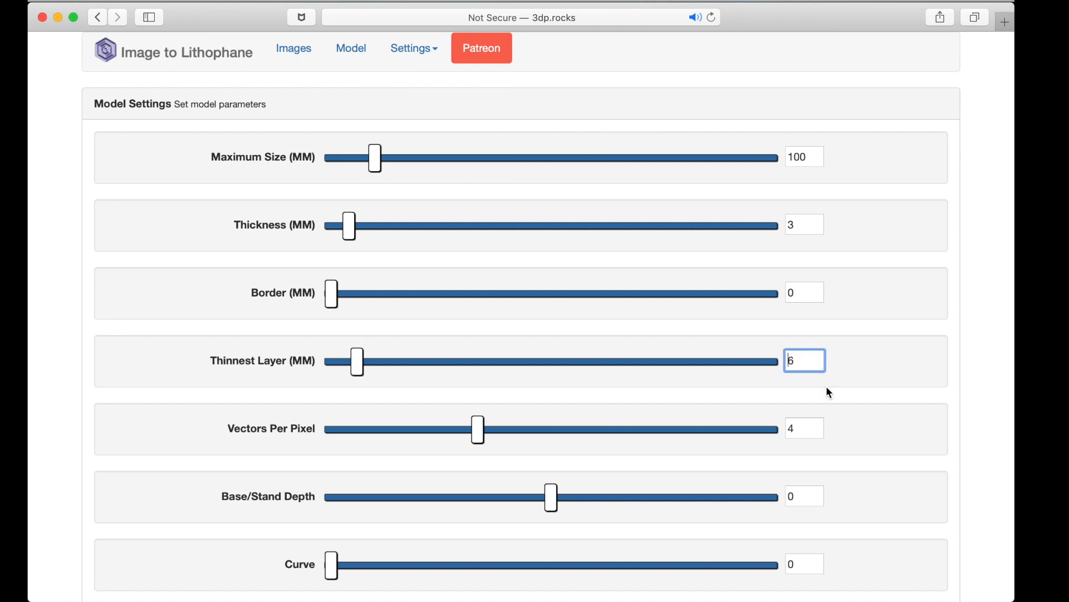
scroll(880, 452, "down", 2)
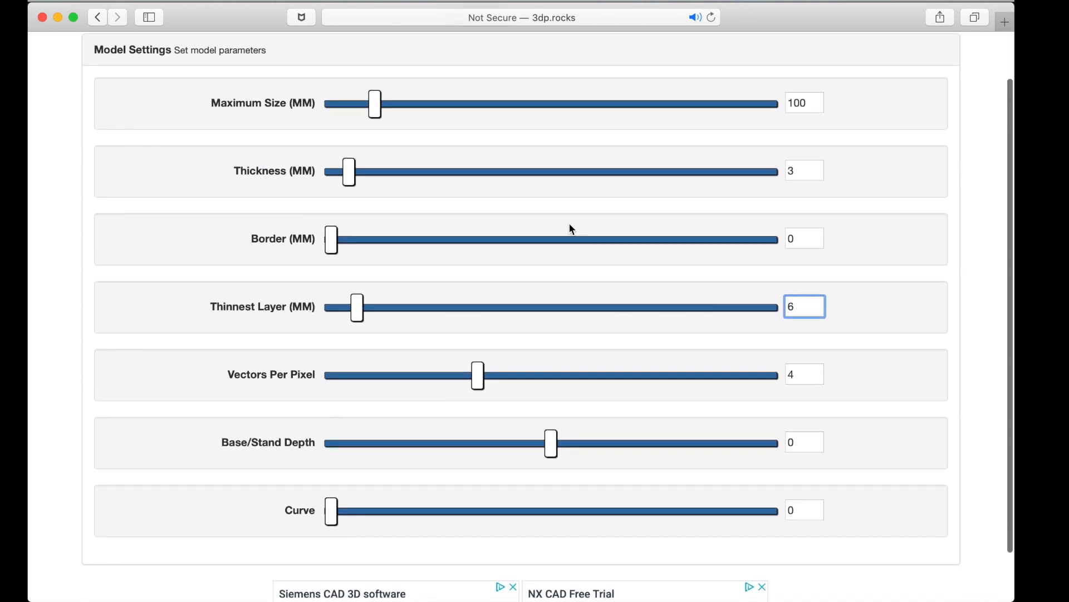
scroll(521, 106, "up", 2)
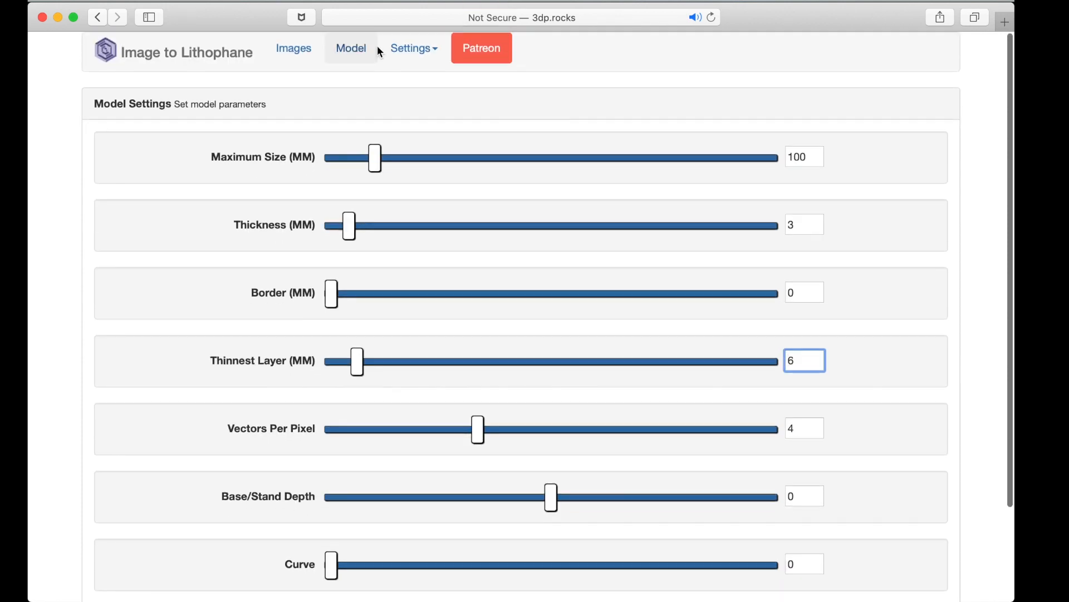
- Return to the 3D view and regenerate the dome model with the current settings
left_click(352, 48)
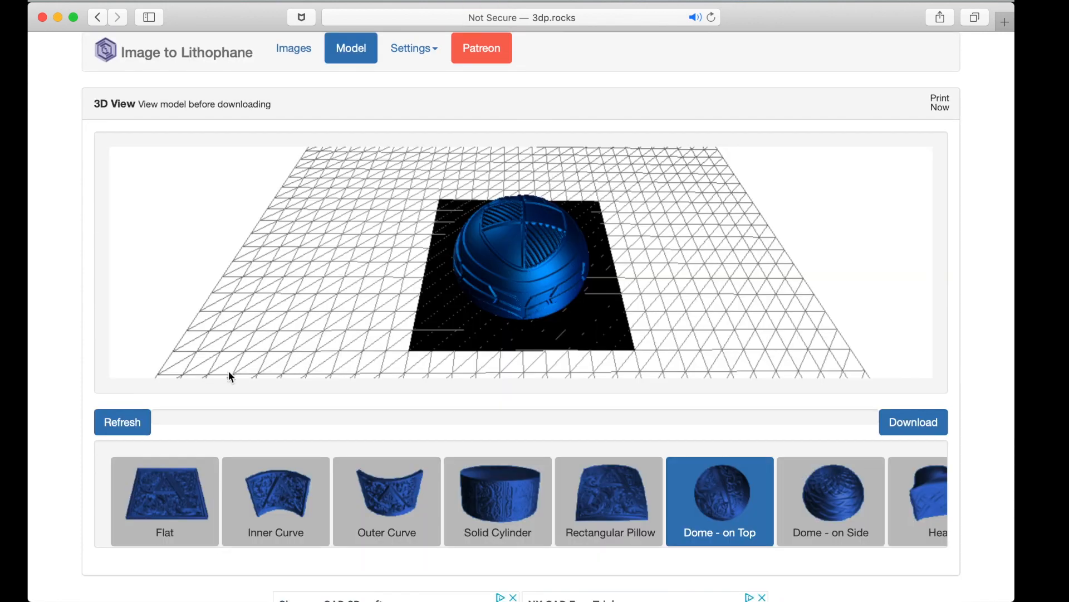
left_click(141, 422)
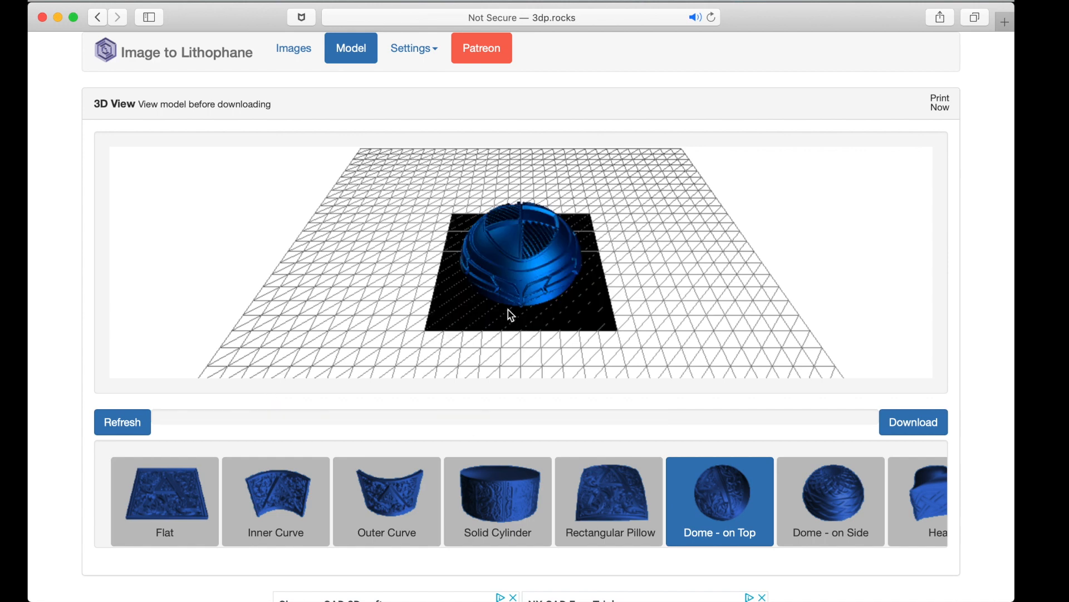
scroll(508, 309, "up", 1)
scroll(511, 315, "up", 1)
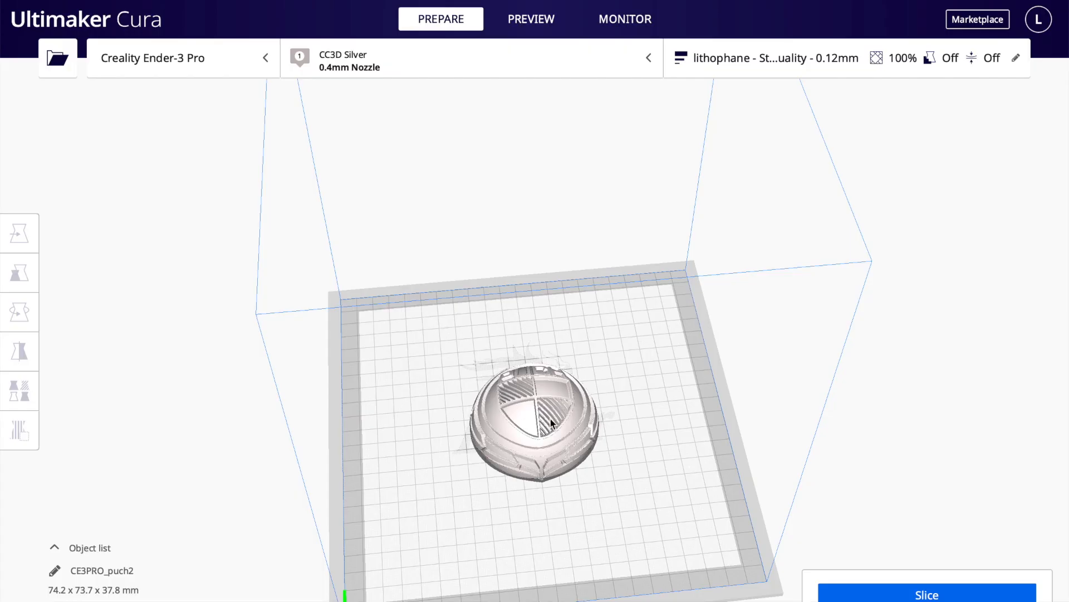
- Switch to Ultimaker Cura and scale the Puch dome non-uniformly to 50.8 mm in both X and Y
left_click(550, 418)
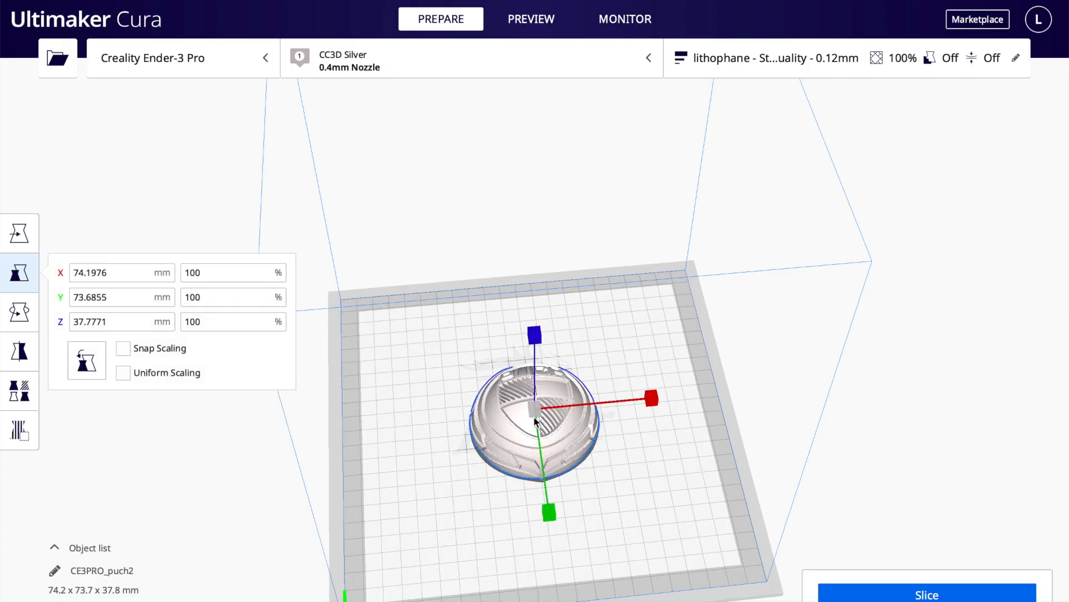
left_click(121, 273)
key("ctrl+a")
type("50.8")
left_click_drag(117, 295, 3, 277)
type("50.8")
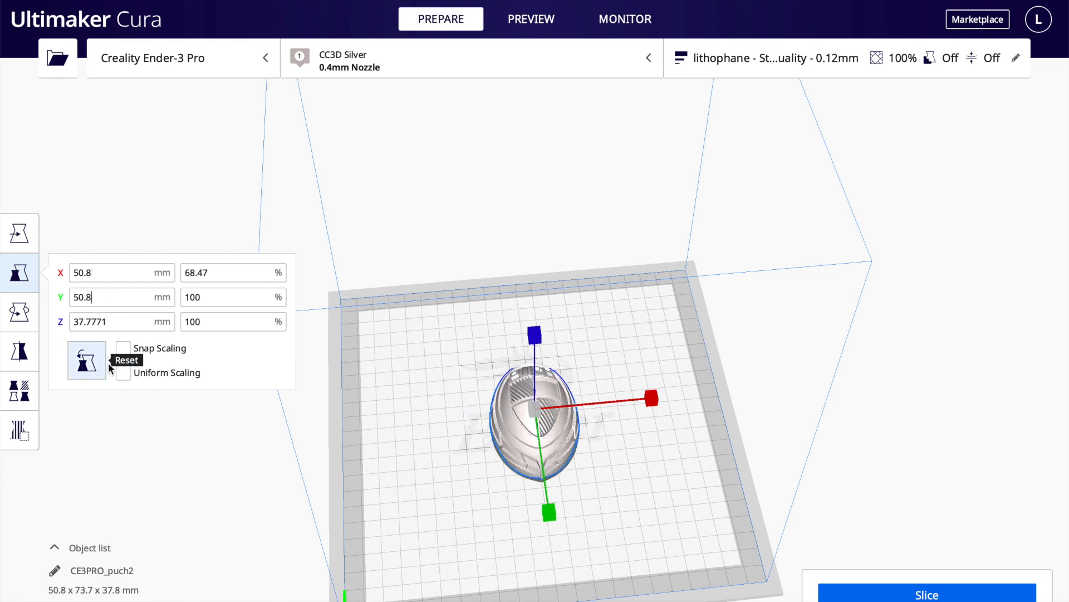
- Flatten the Puch dome by scaling its Z height to 30%
left_click(123, 321)
left_click_drag(123, 322, 3, 311)
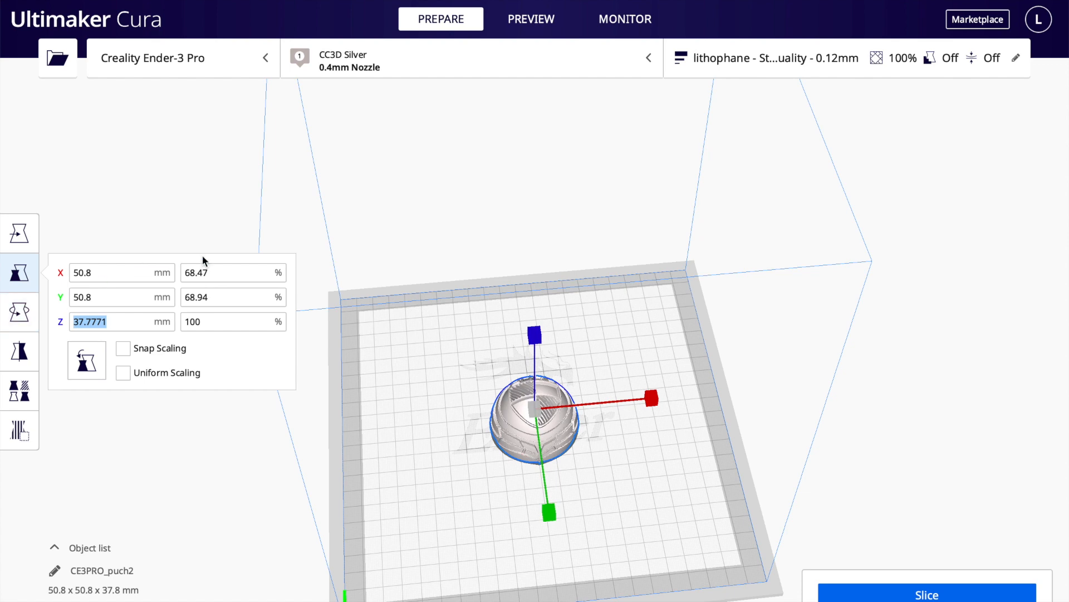
left_click(228, 320)
left_click_drag(206, 315, 128, 278)
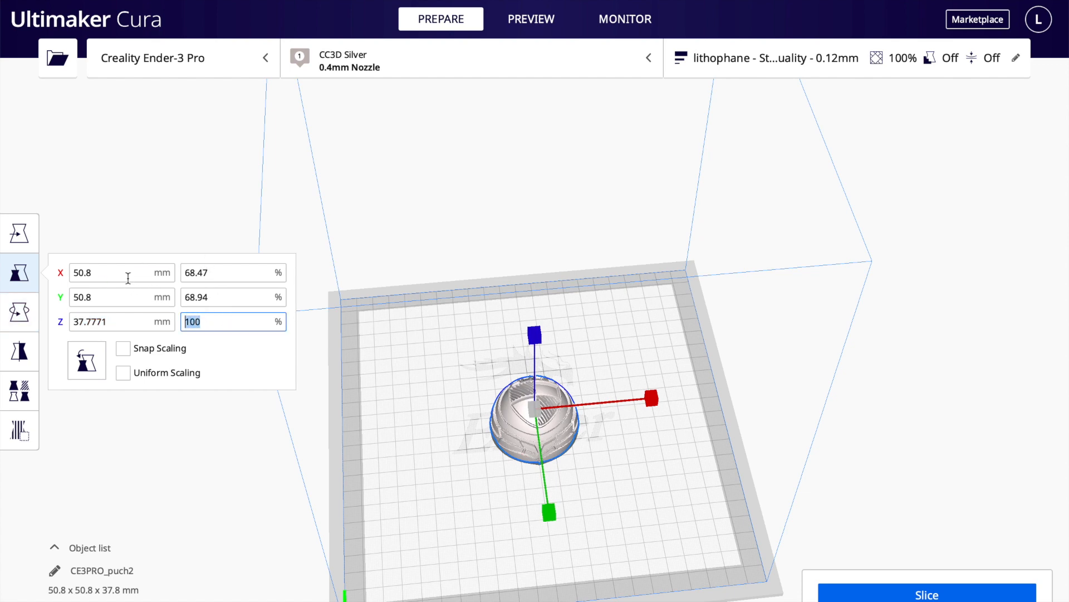
type("3")
scroll(406, 387, "up", 5)
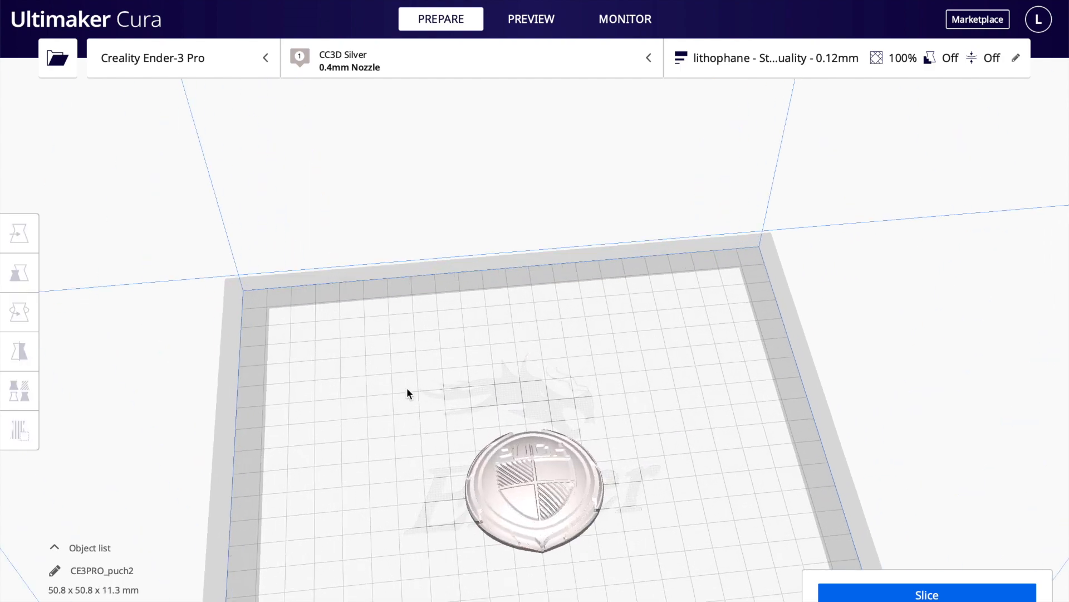
- Inspect the flattened medal from a low angle and open the print settings of the lithophane profile
left_click_drag(407, 386, 377, 255)
scroll(382, 256, "up", 3)
left_click(513, 432)
left_click_drag(513, 433, 572, 145)
left_click(775, 58)
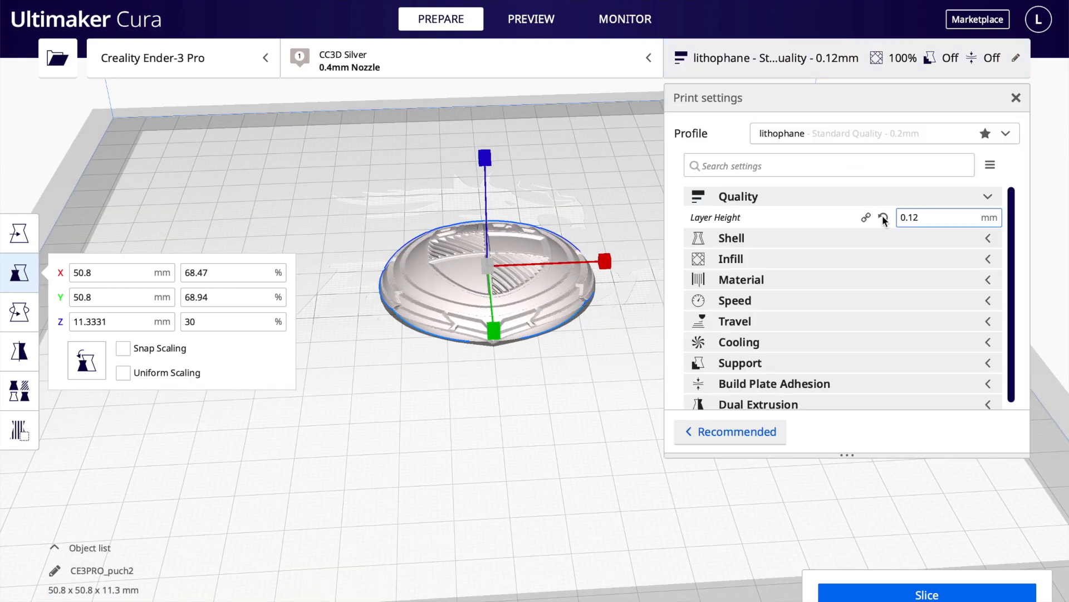
- Review the lithophane profile's shell, infill, material, speed, support and build plate adhesion settings one category after another
left_click(936, 240)
left_click(935, 246)
left_click(931, 256)
left_click(934, 255)
left_click(934, 273)
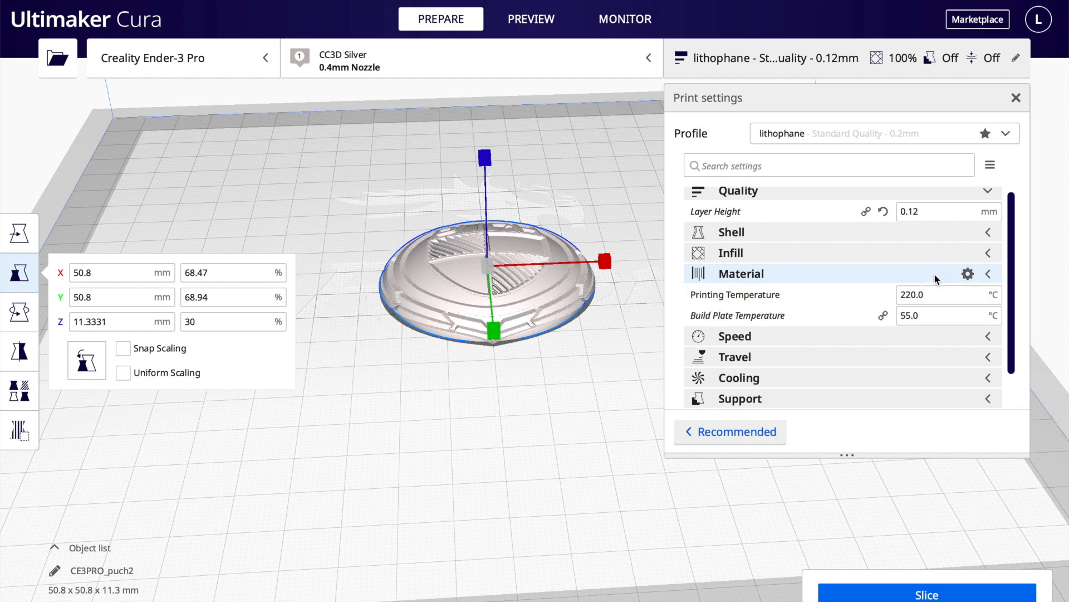
left_click(934, 276)
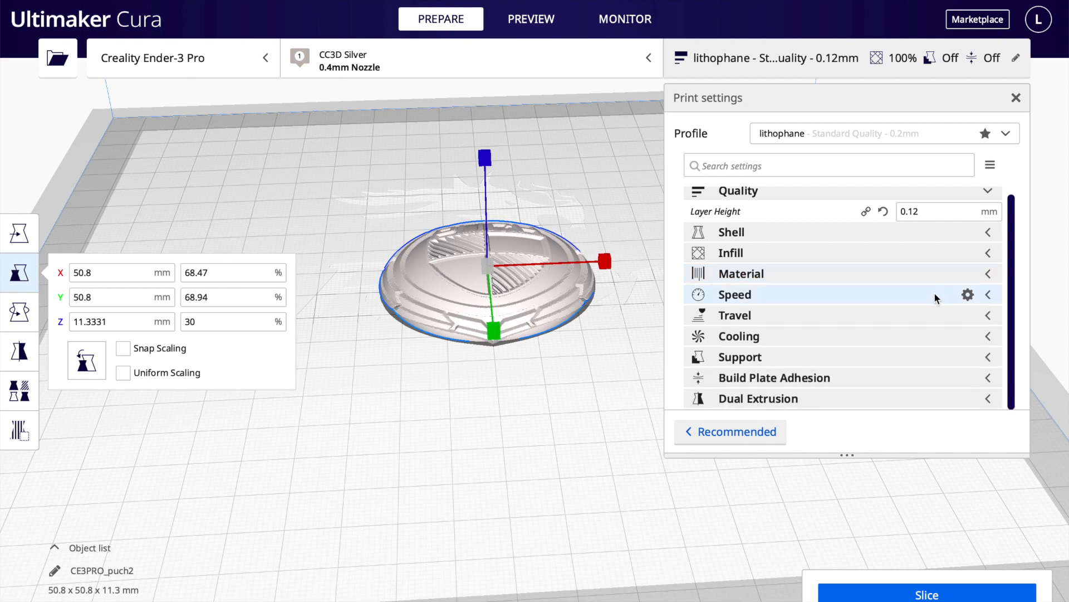
left_click(933, 292)
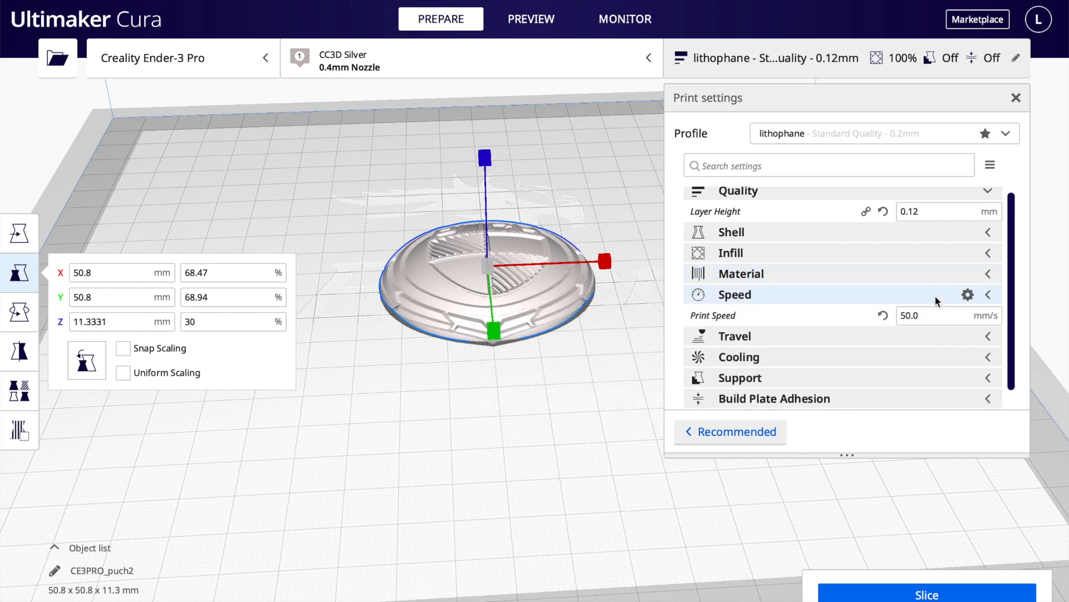
left_click(935, 298)
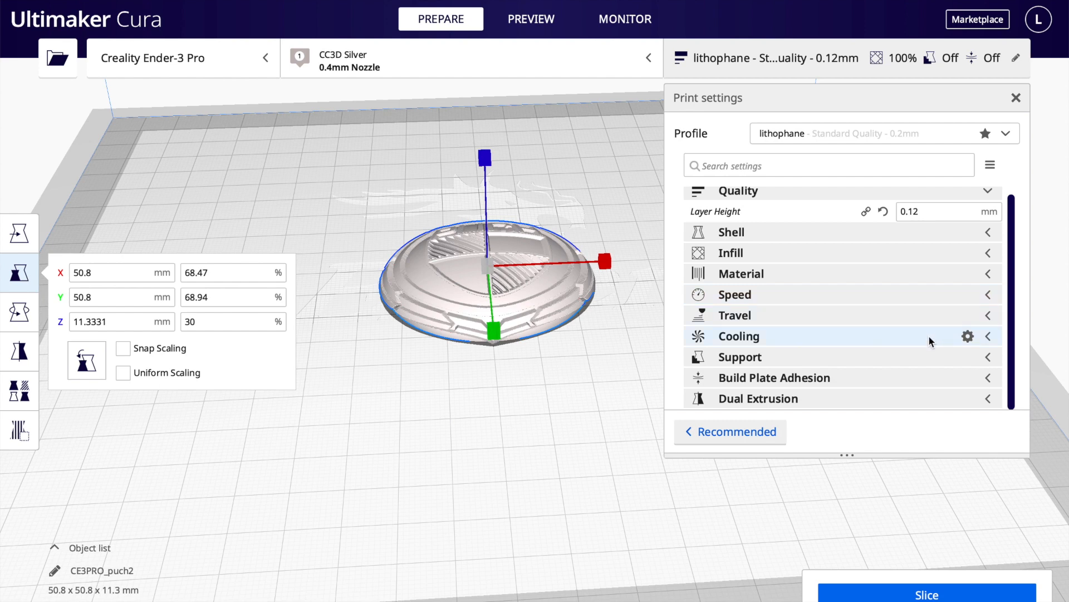
left_click(930, 355)
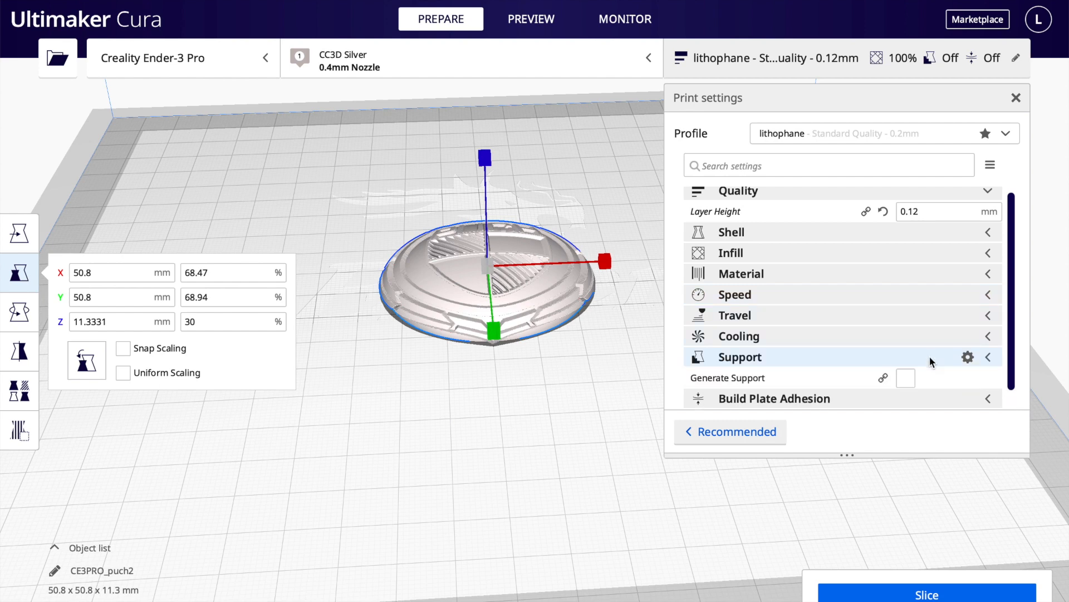
left_click(930, 356)
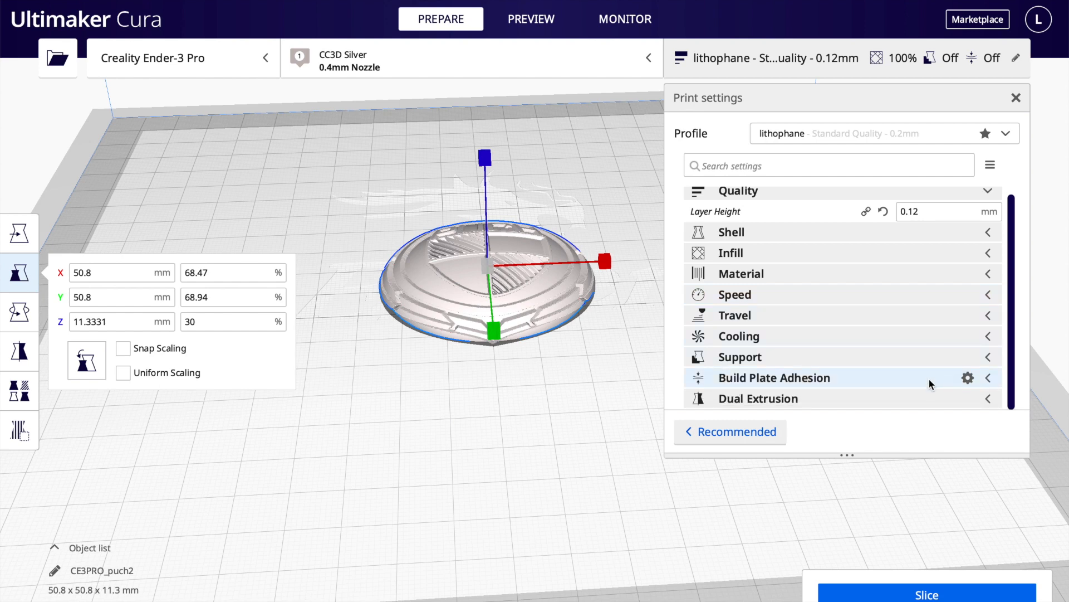
left_click(928, 379)
left_click(928, 377)
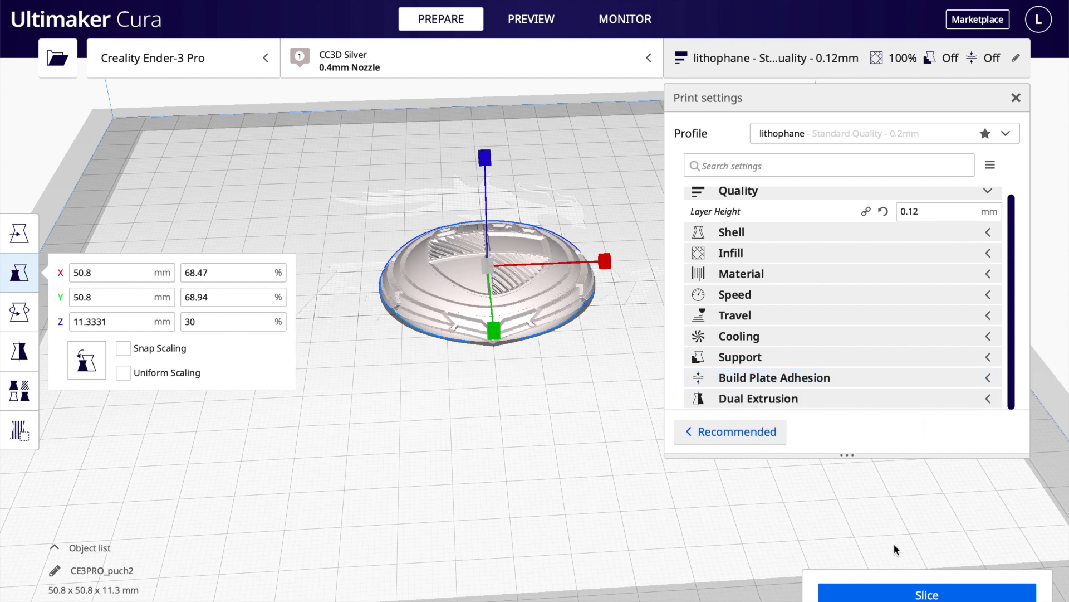